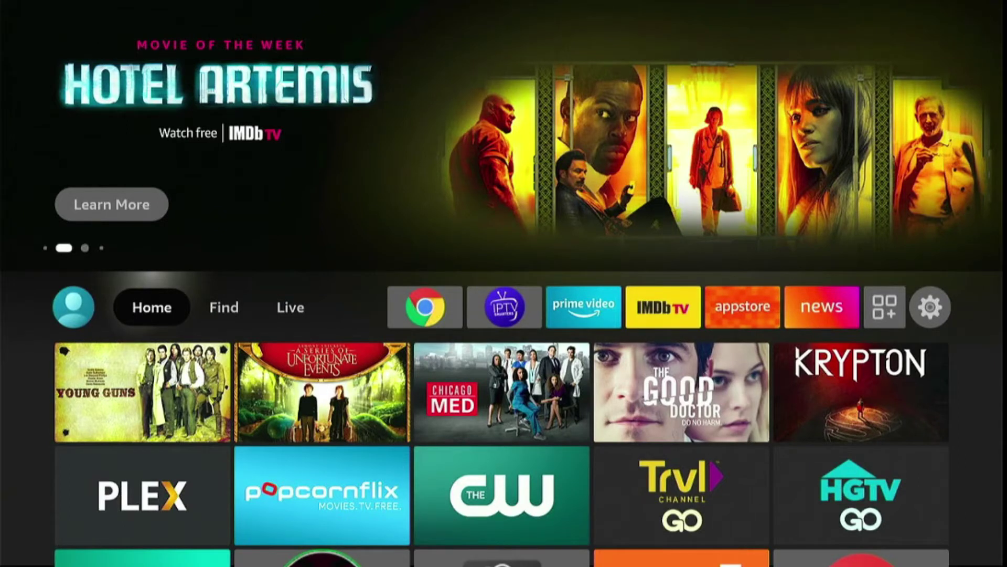
- Browse the Home, Find and Live sections and the featured titles banner
key(Right)
key(Right)
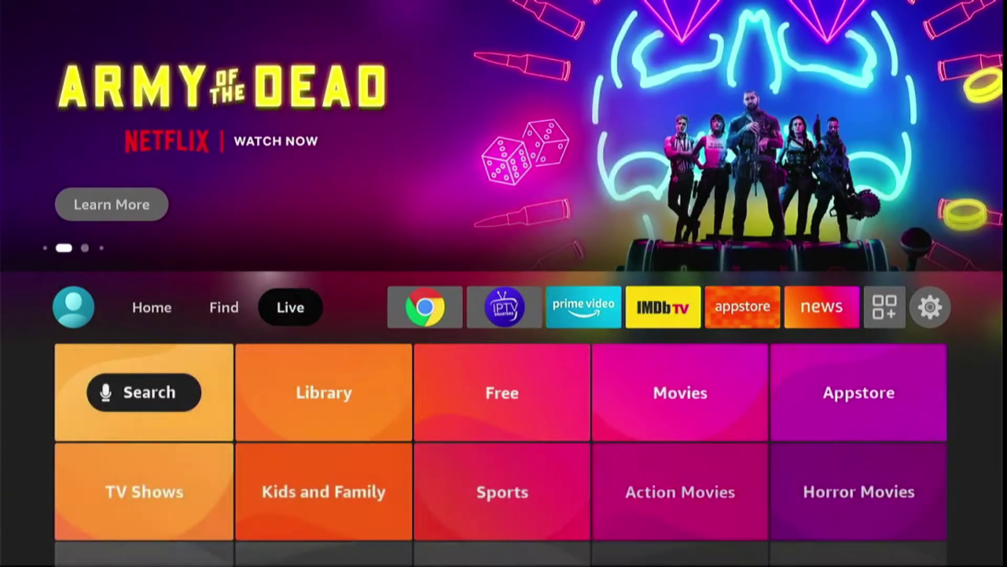
key(Left)
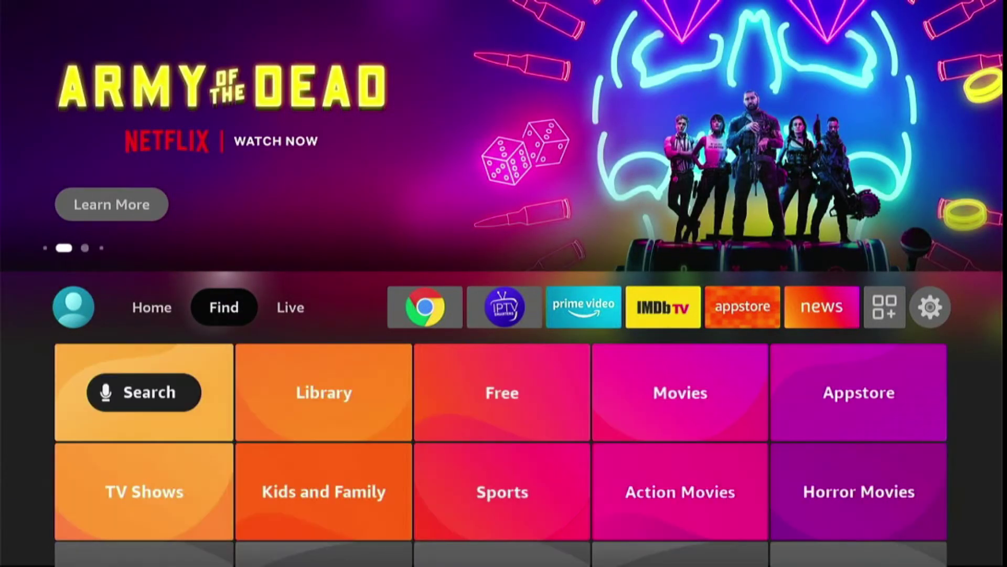
key(Left)
key(Up)
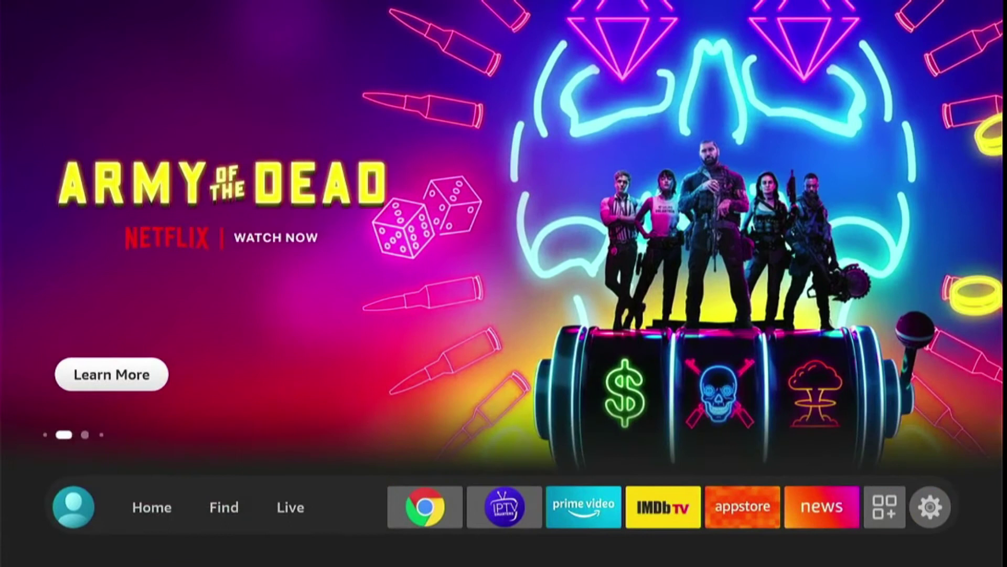
key(Right)
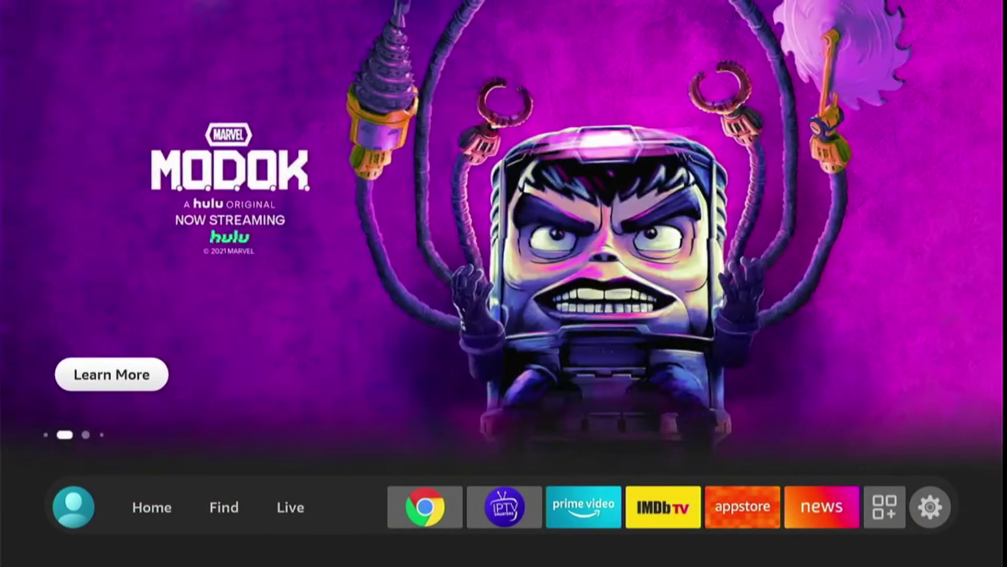
key(Right)
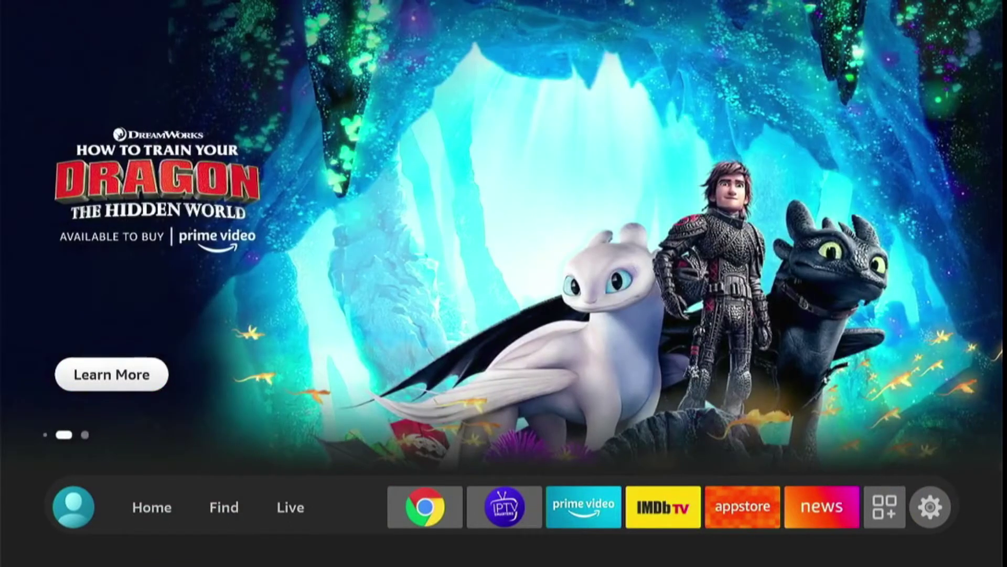
key(Right)
key(Right)
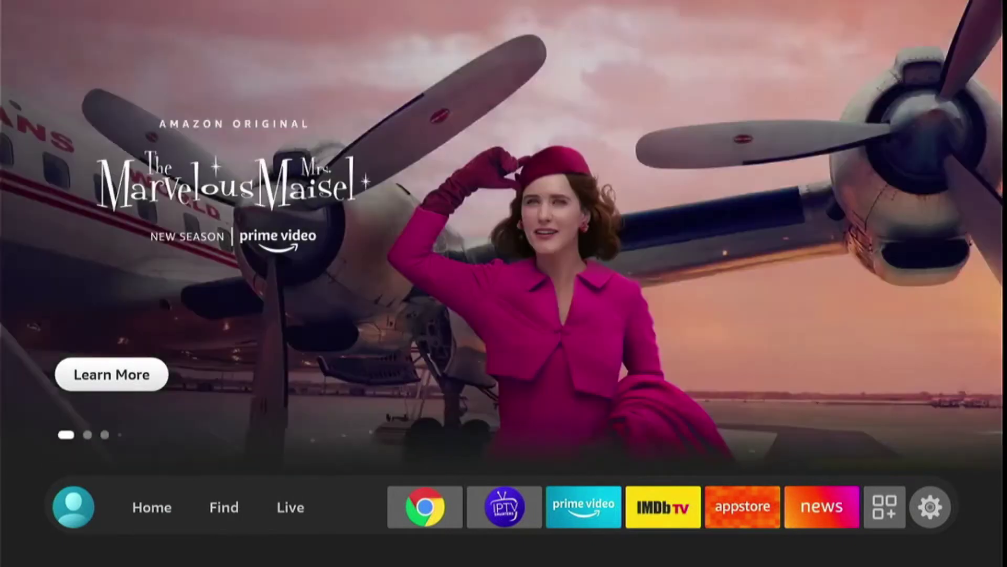
key(Right)
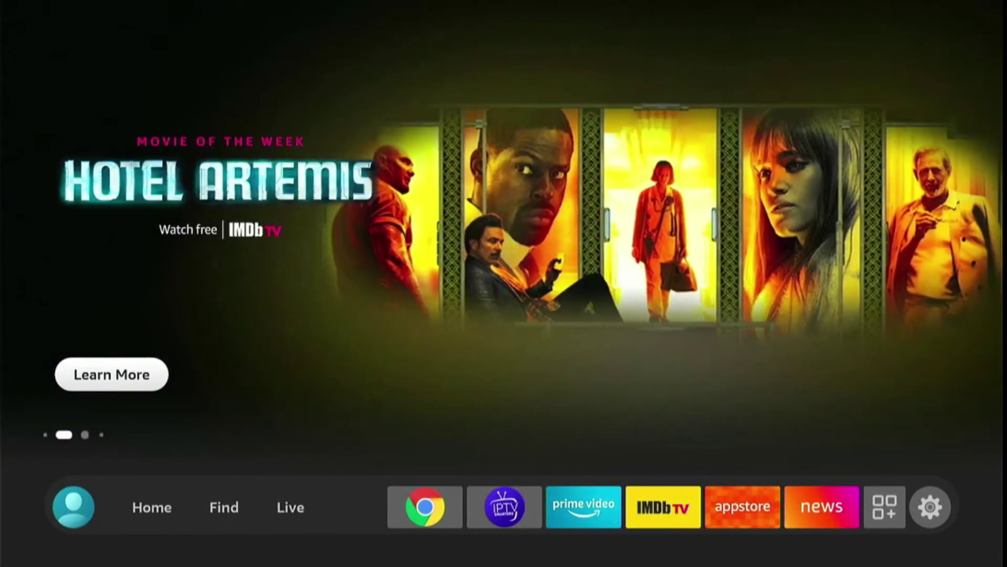
key(Right)
key(Right)
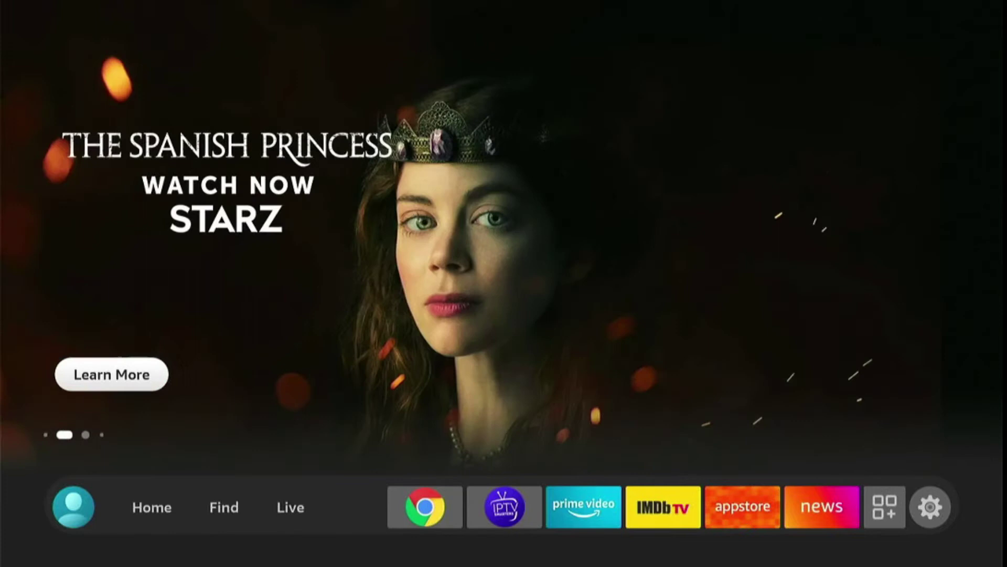
key(Right)
key(Right)
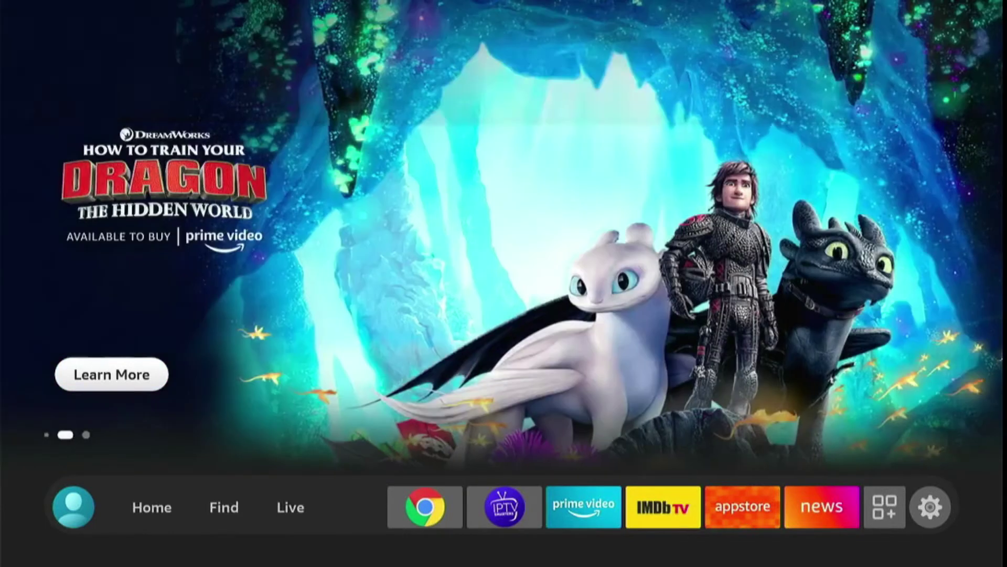
key(Right)
key(Right)
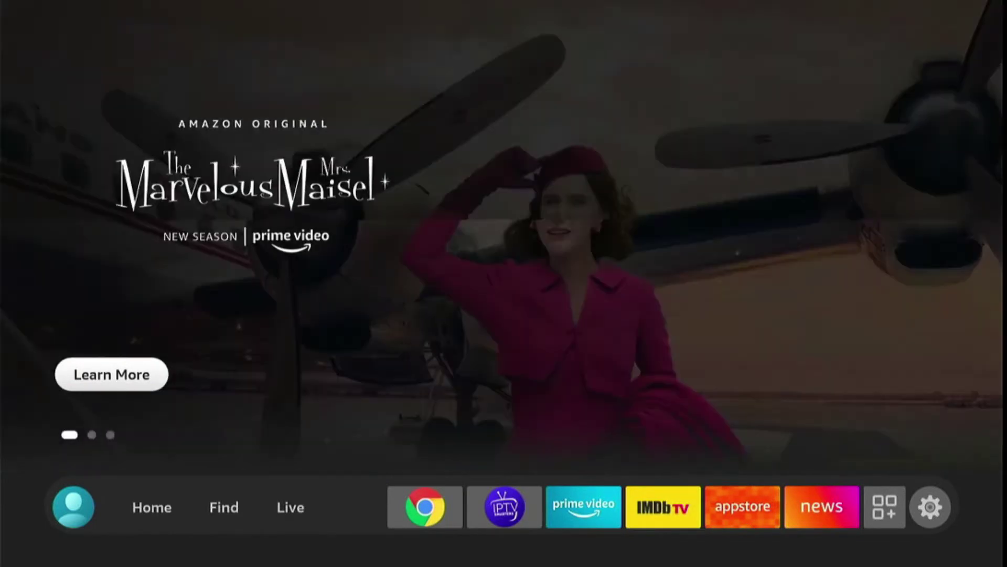
key(Right)
key(Right)
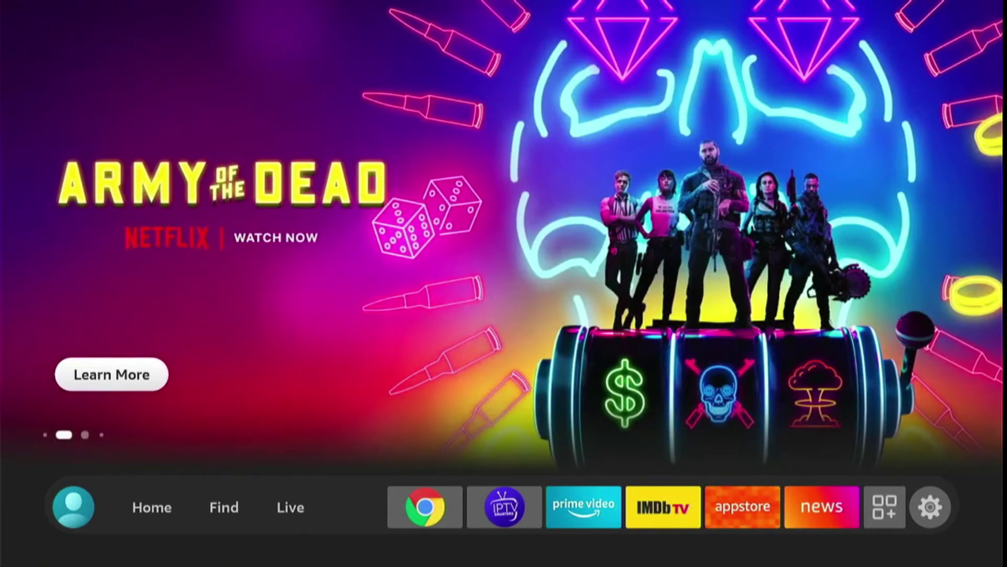
key(Down)
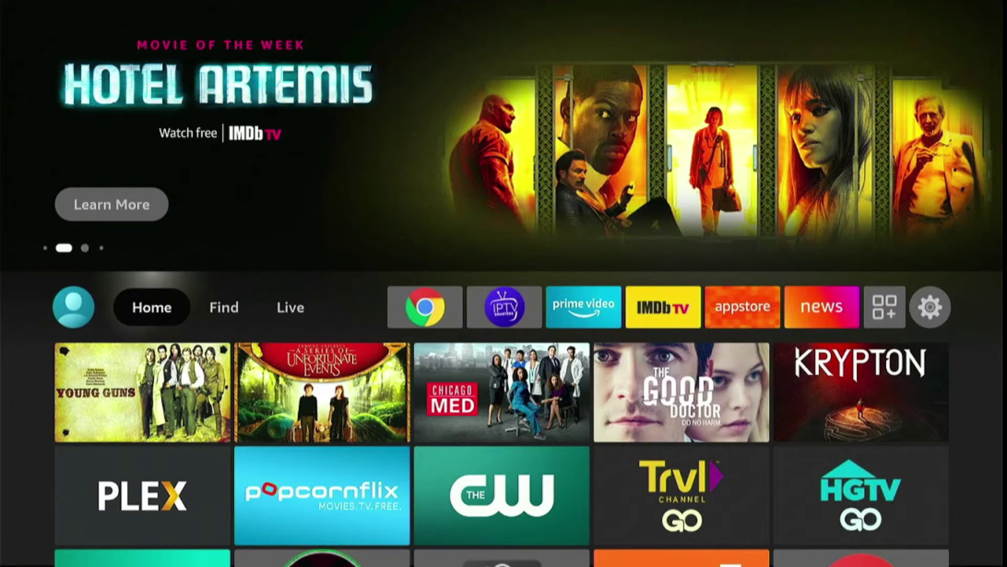
key(Right)
key(Right)
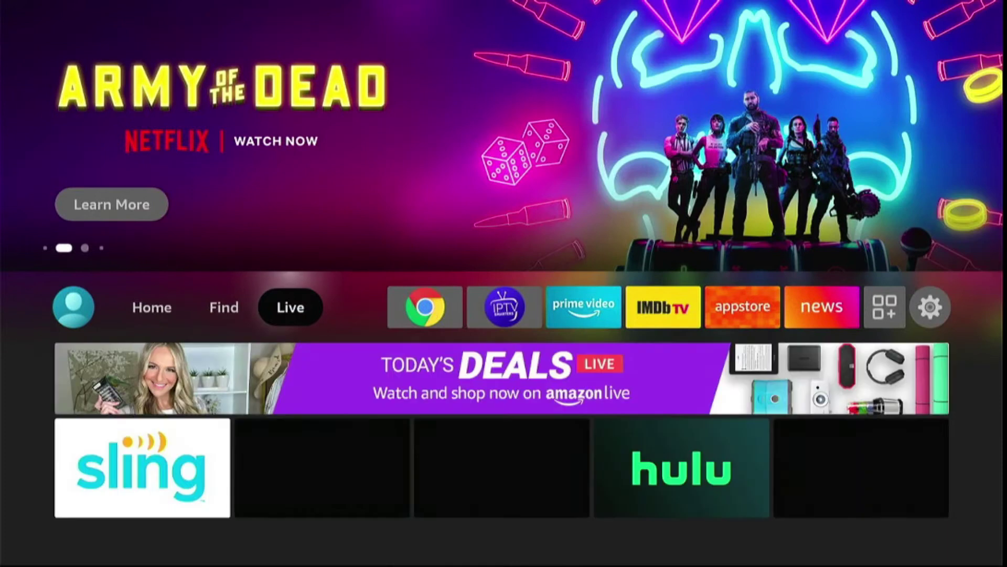
key(Left)
key(Left)
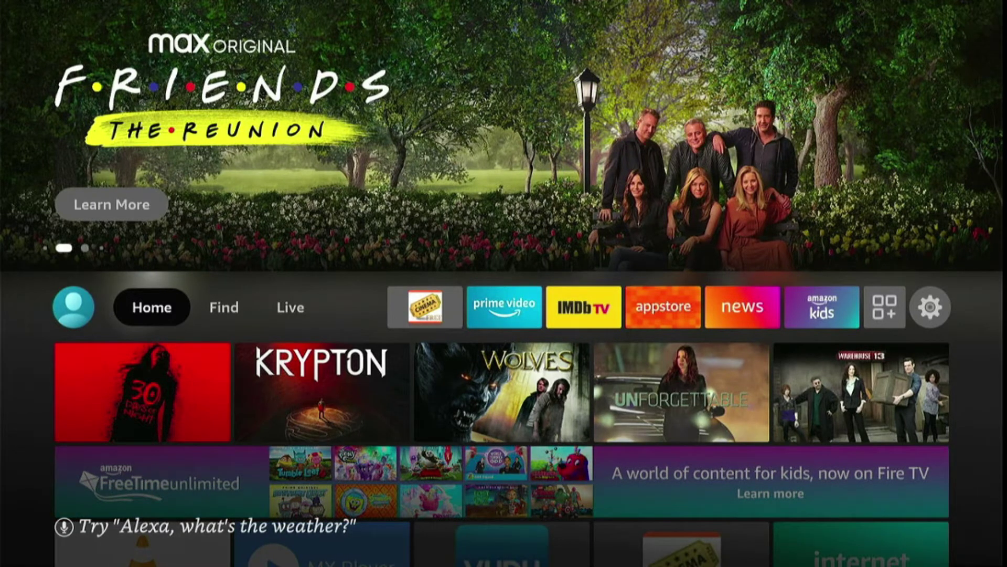
- Go to the Settings gear and open the My Fire TV category
key(Right)
key(Right)
key(Right)
key(Right)
key(Right)
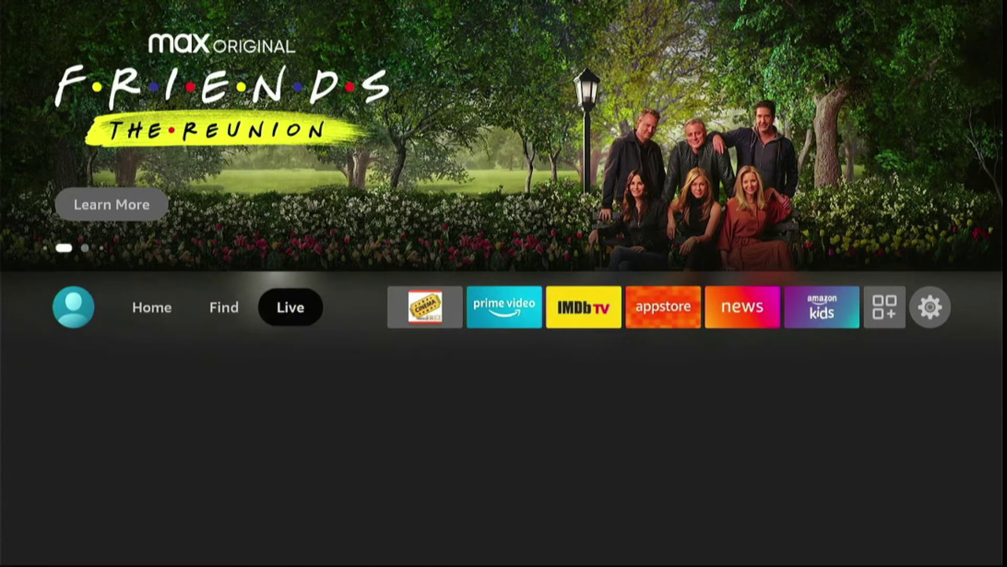
key(Right)
key(Right)
key(Right)
key(Right)
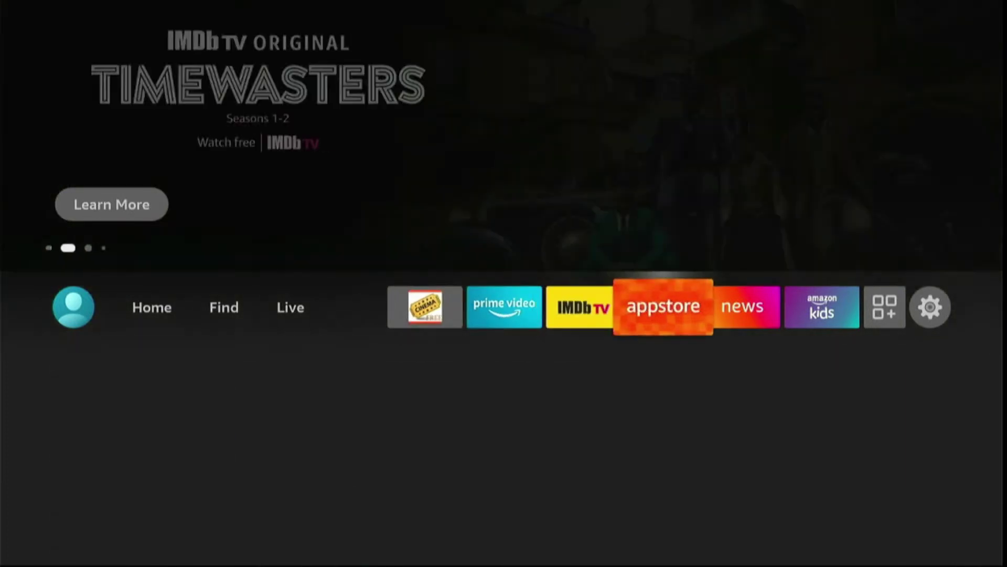
key(Right)
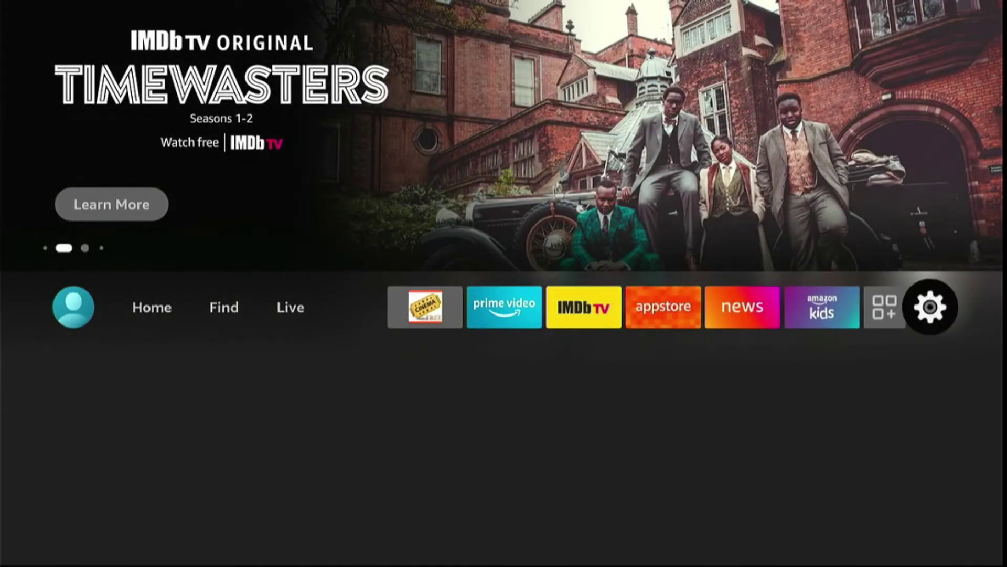
key(Down)
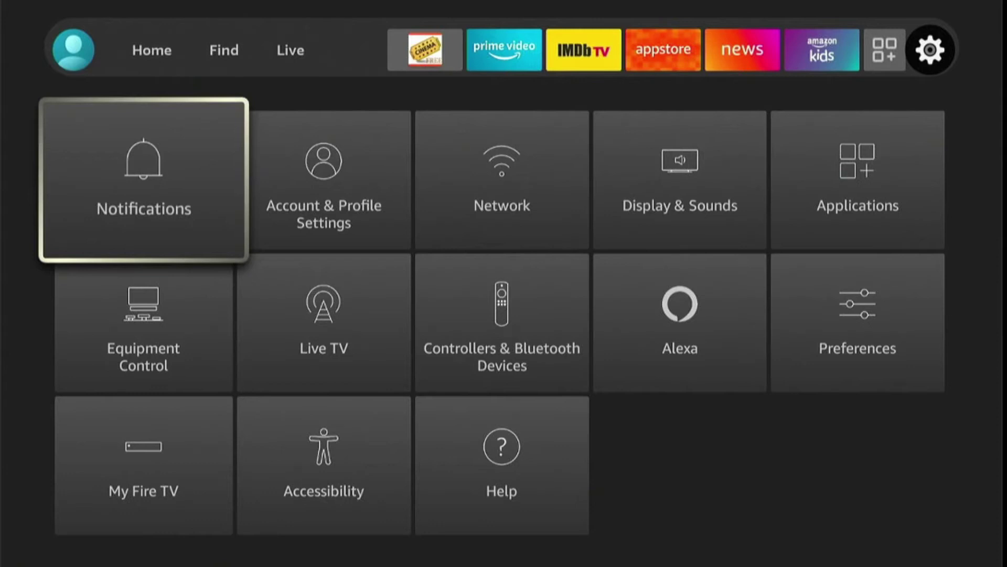
key(Down)
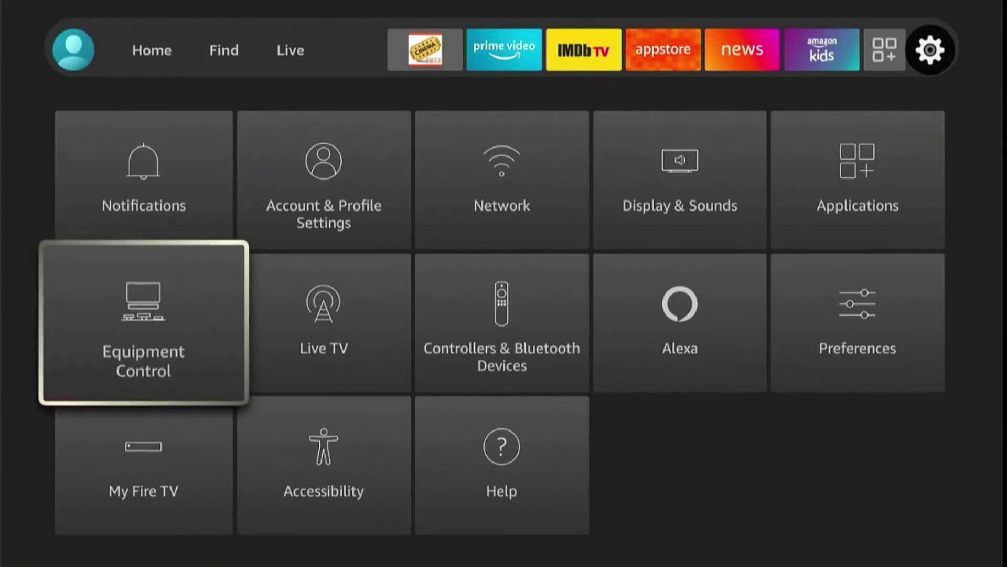
key(Down)
key(Return)
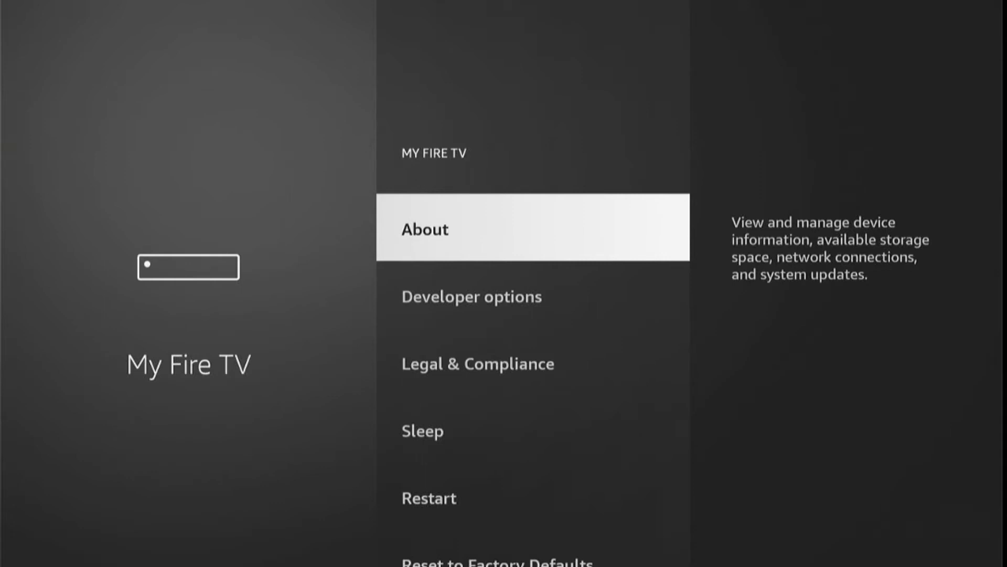
- Open Developer options and turn ADB debugging on
key(Down)
key(Return)
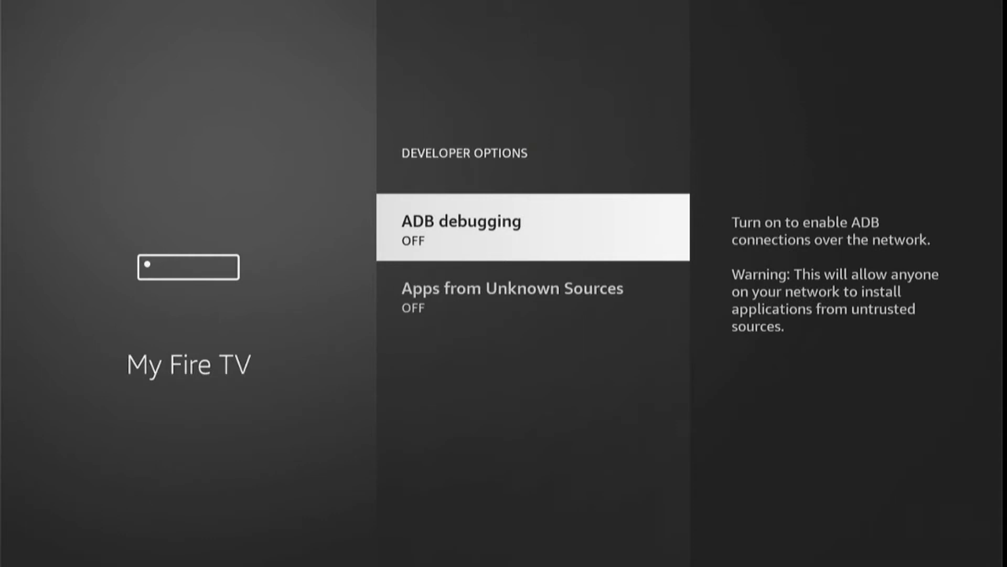
key(Return)
- Turn on Apps from Unknown Sources, then go back to the Home screen
key(Down)
key(Return)
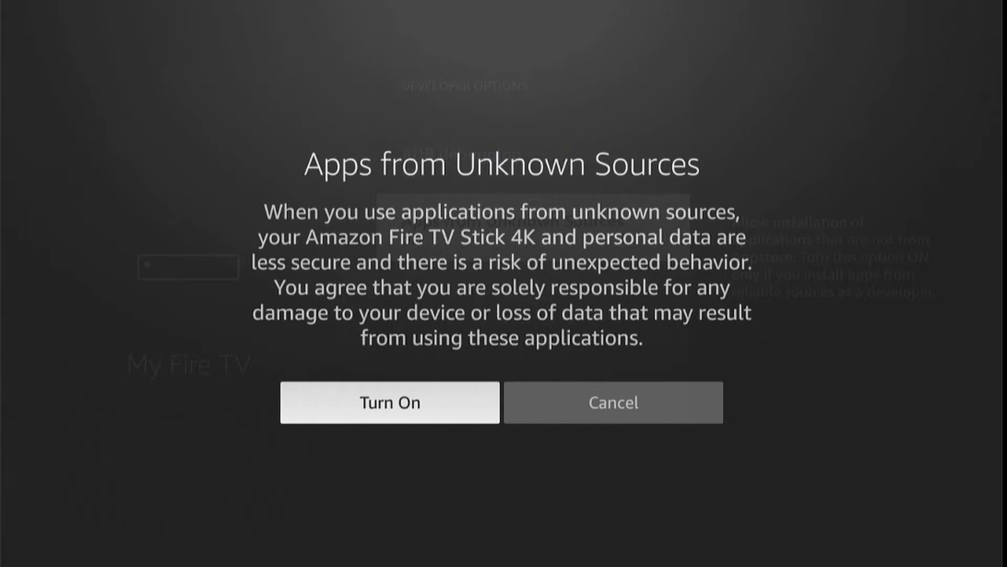
key(Return)
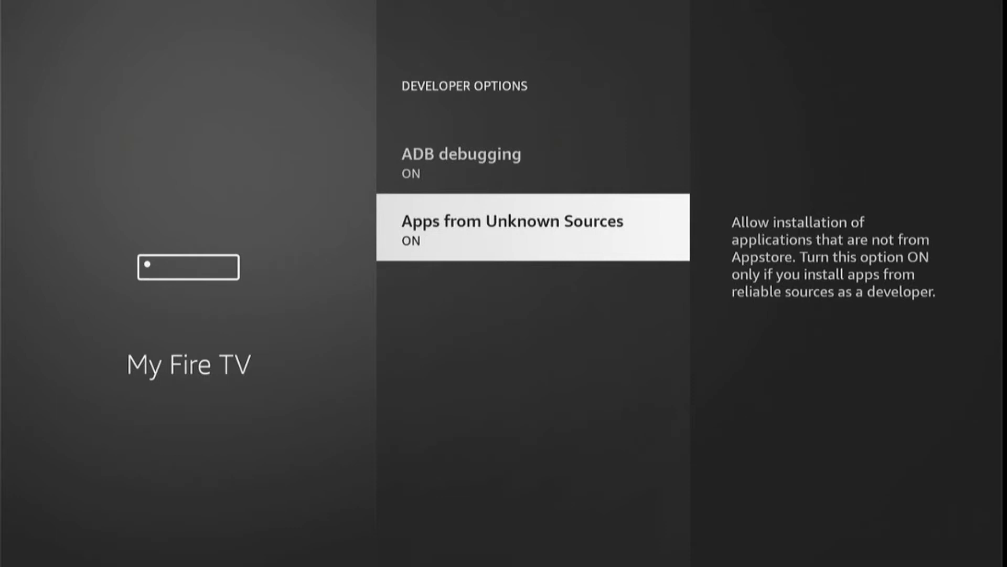
key(Home)
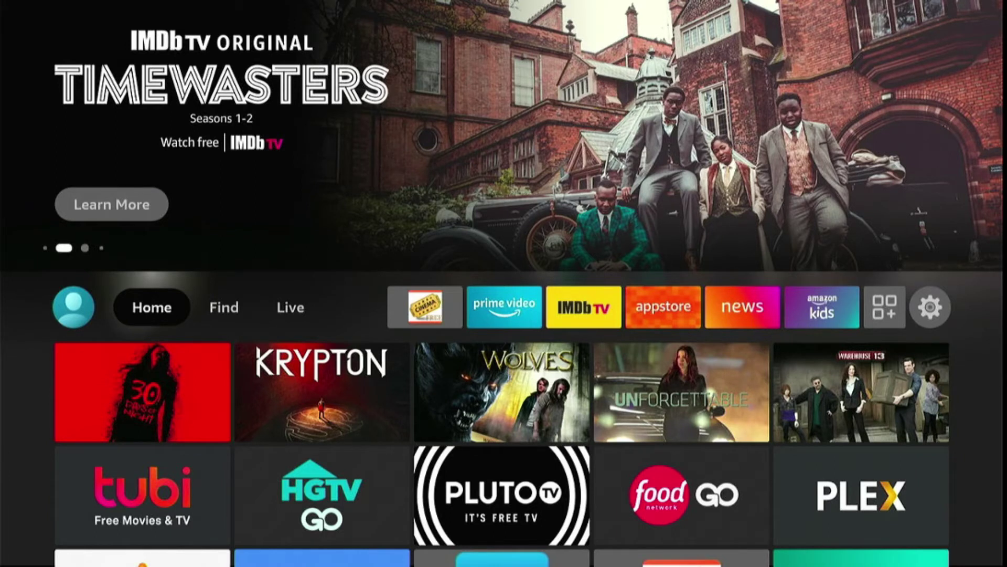
- Open Search on the Find tab and spell 'Do' on the keyboard
key(Right)
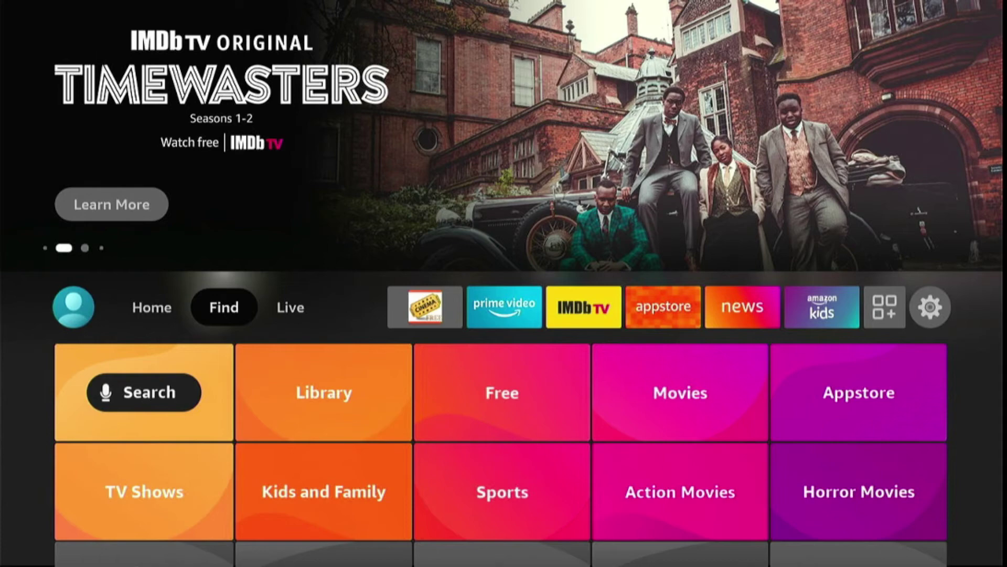
key(Down)
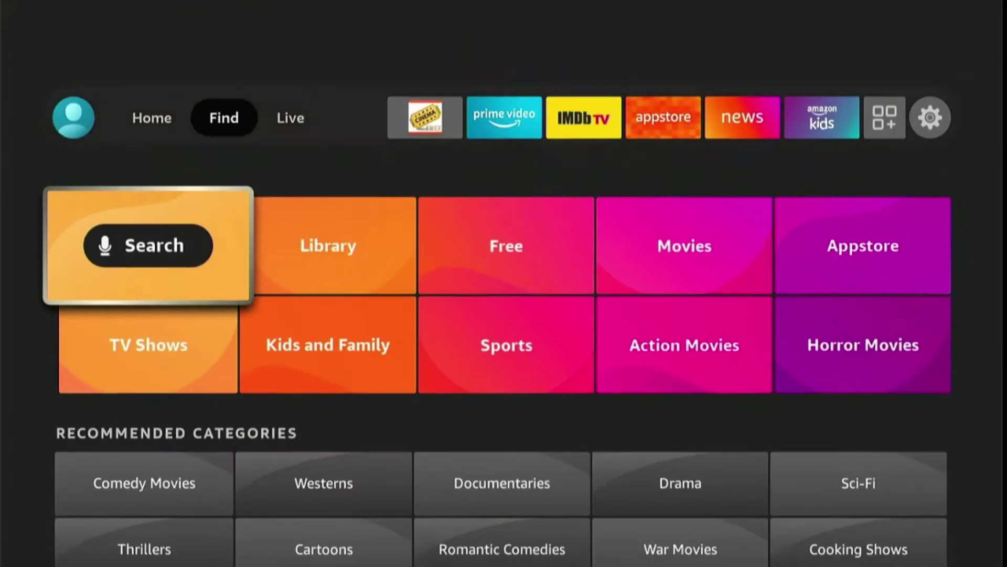
key(Return)
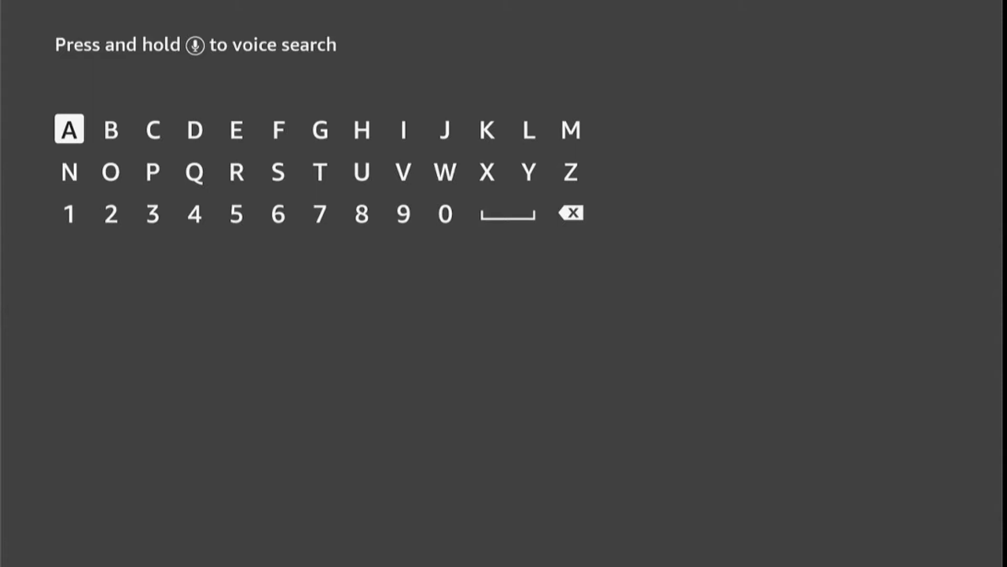
key(Right)
key(Right)
key(Right)
key(Return)
key(Down)
key(Left)
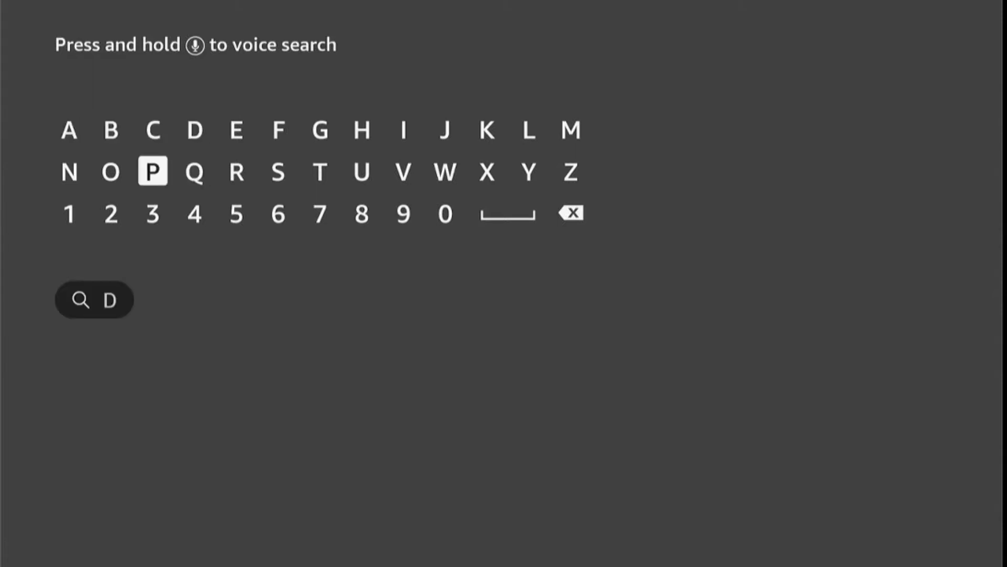
key(Left)
key(Return)
key(Right)
key(Right)
key(Right)
key(Right)
key(Right)
key(Right)
key(Right)
key(Right)
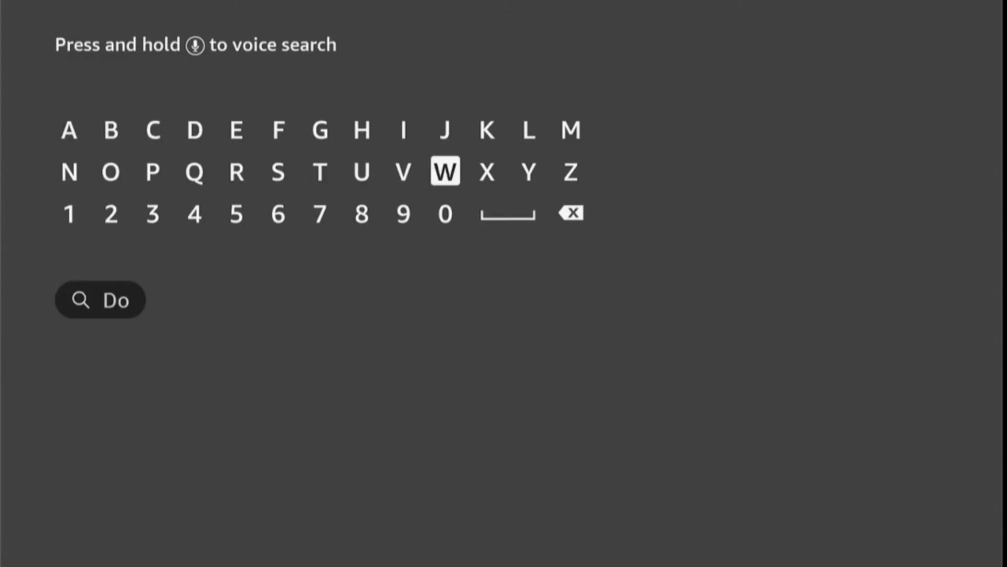
- Complete the search text 'Down' and move into the suggestions list
key(Return)
key(Left)
key(Left)
key(Left)
key(Left)
key(Left)
key(Left)
key(Left)
key(Left)
key(Left)
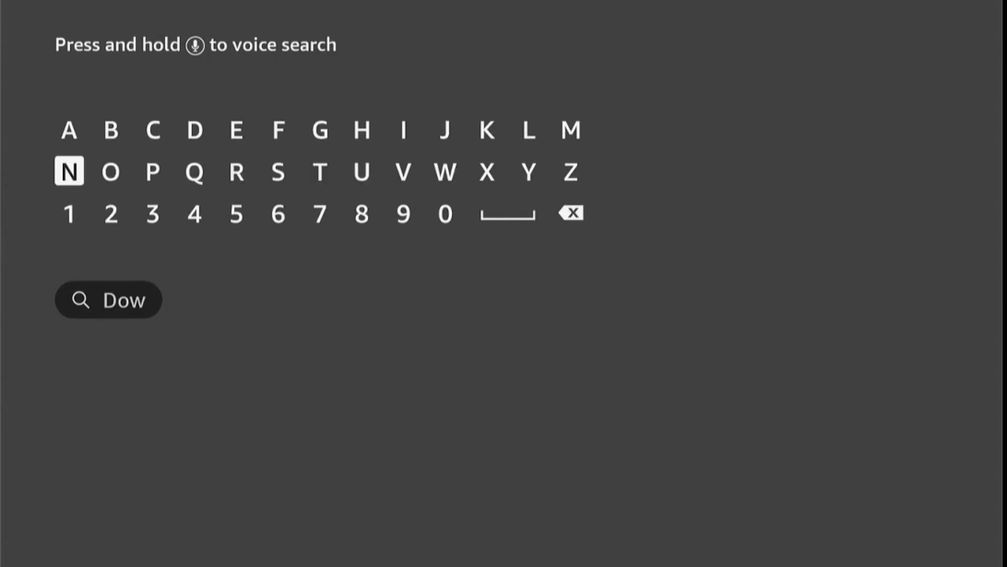
key(Return)
key(Right)
key(Right)
key(Right)
key(Right)
key(Right)
key(Right)
key(Right)
key(Right)
key(Down)
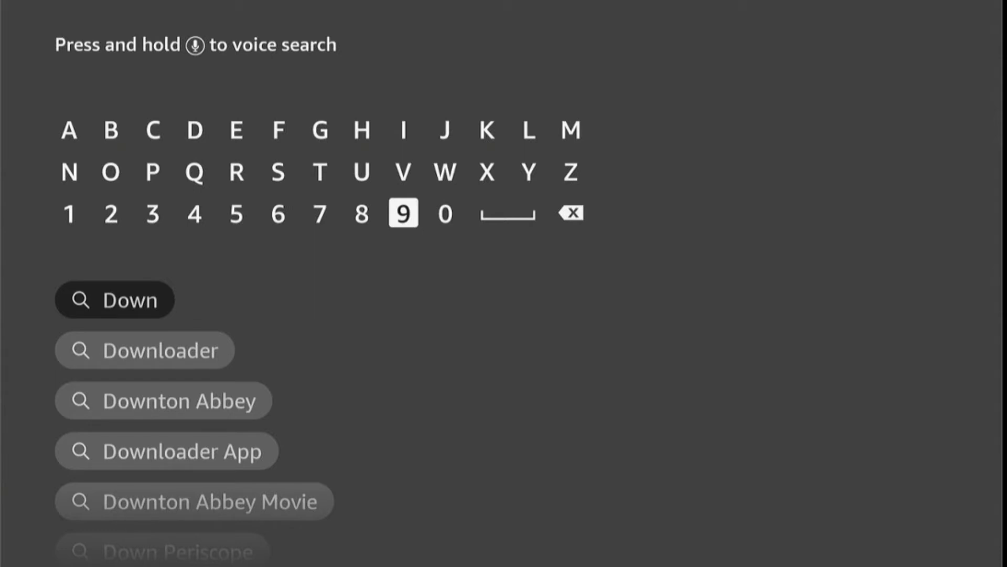
key(Down)
key(Down)
- Pick the Downloader suggestion, open its app page and download it
key(Return)
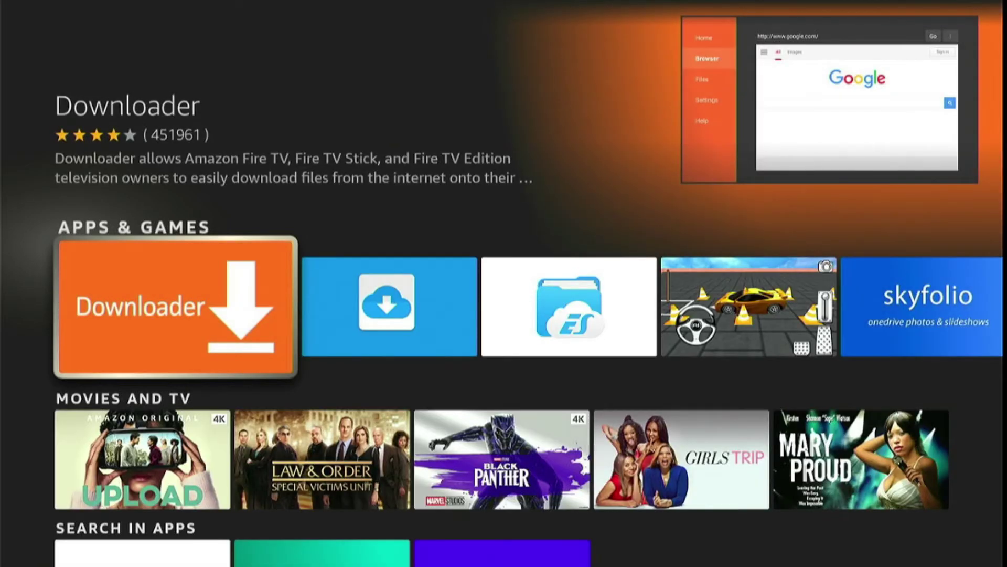
key(Return)
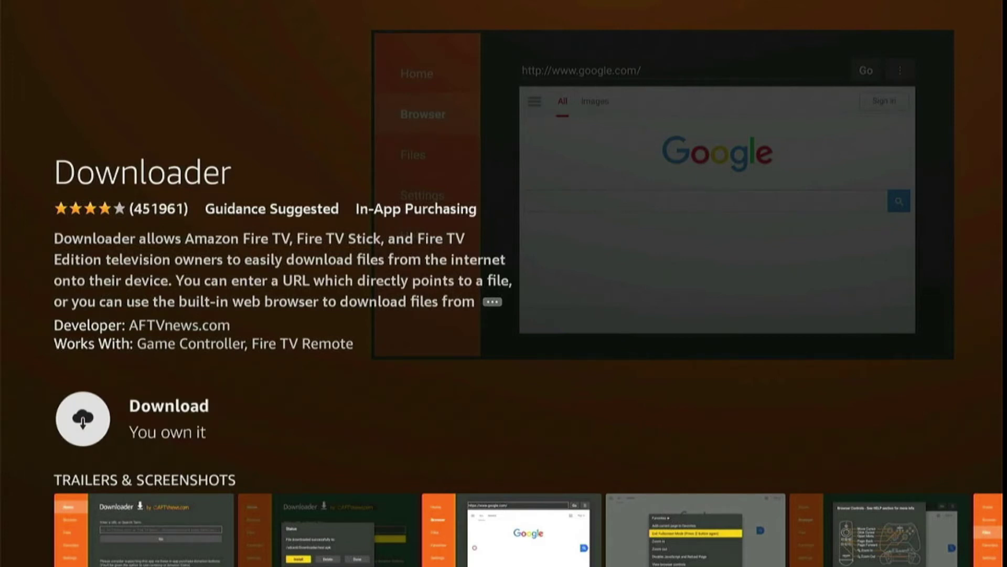
key(Return)
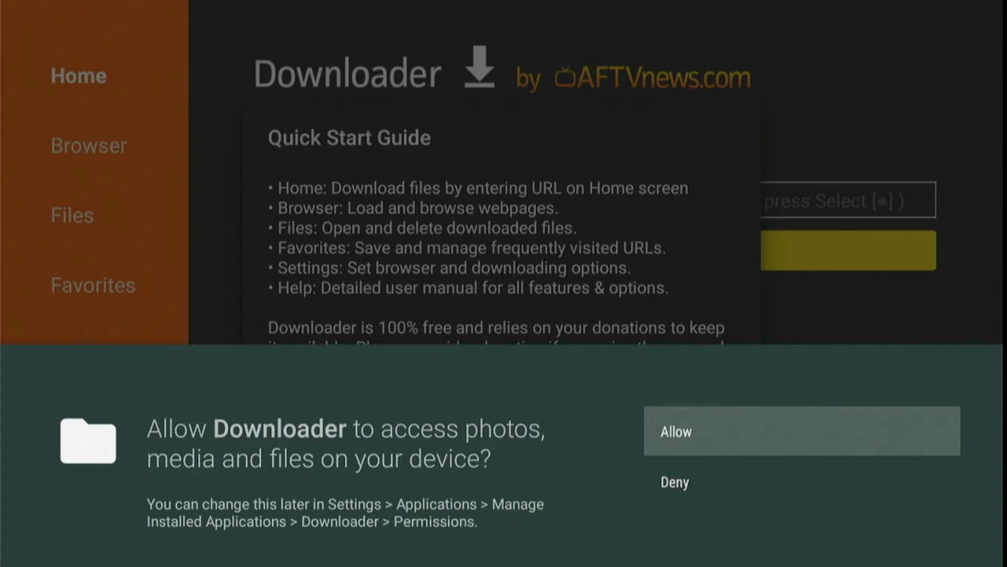
- Allow Downloader file access, dismiss the Quick Start Guide and open the URL keyboard
key(Return)
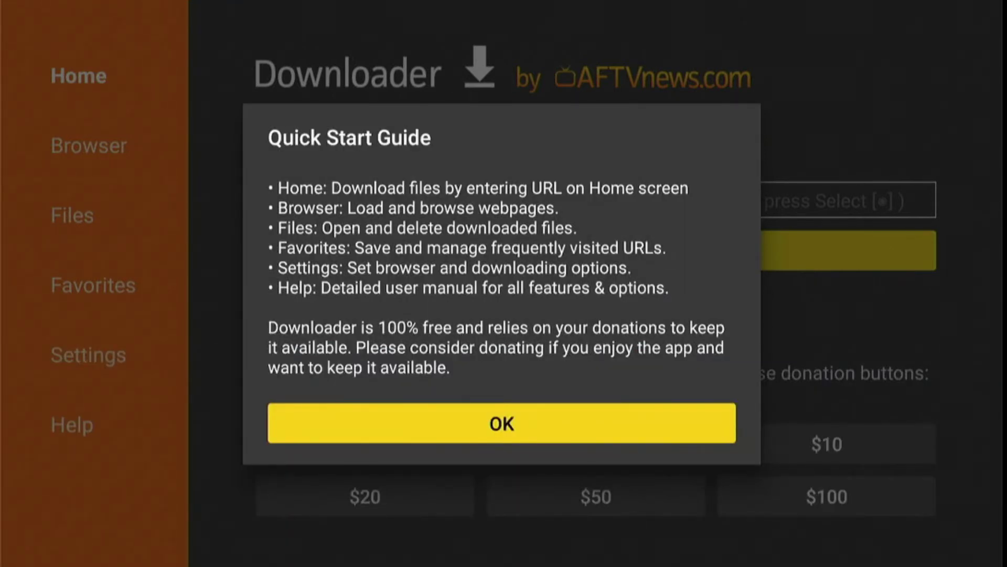
key(Return)
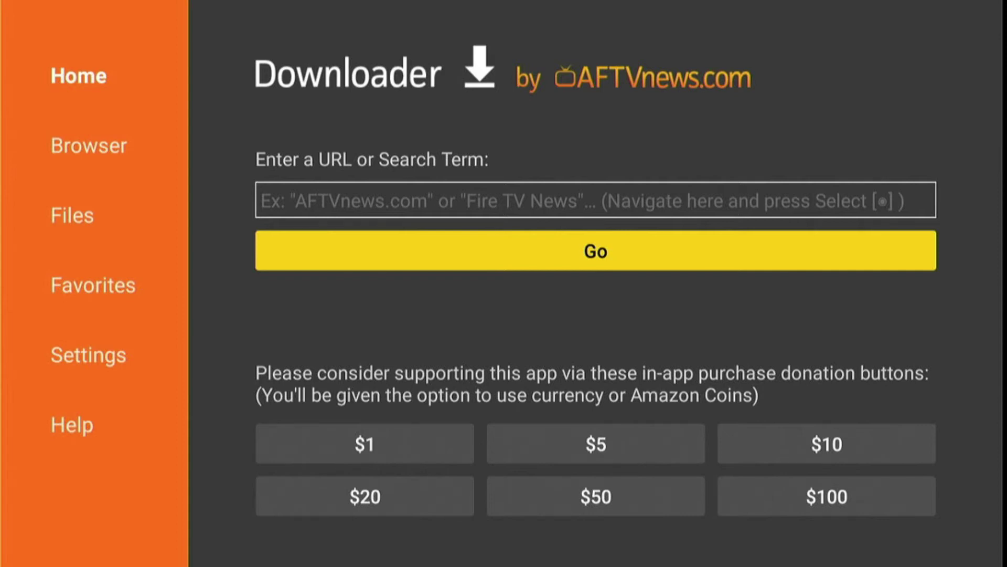
key(Up)
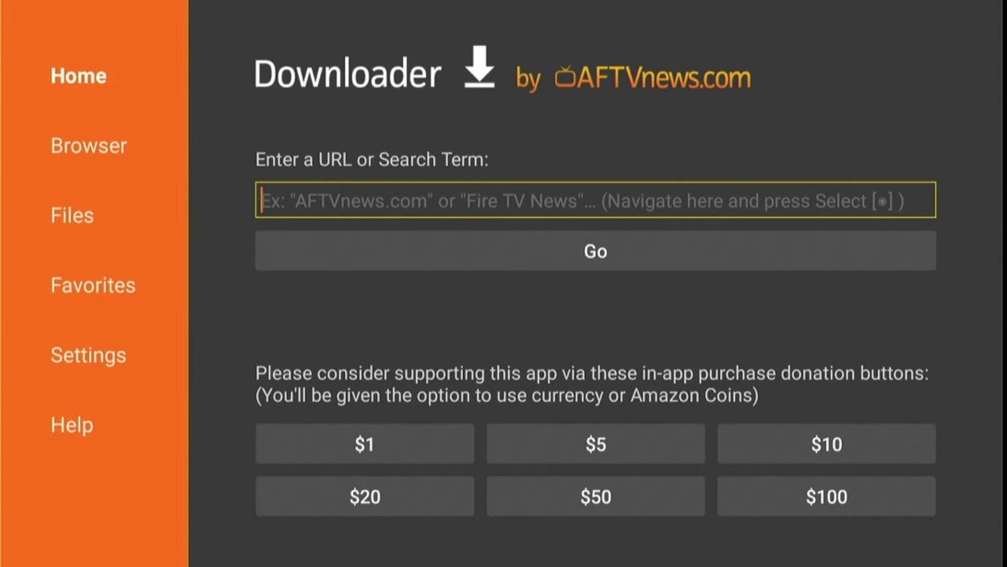
key(Return)
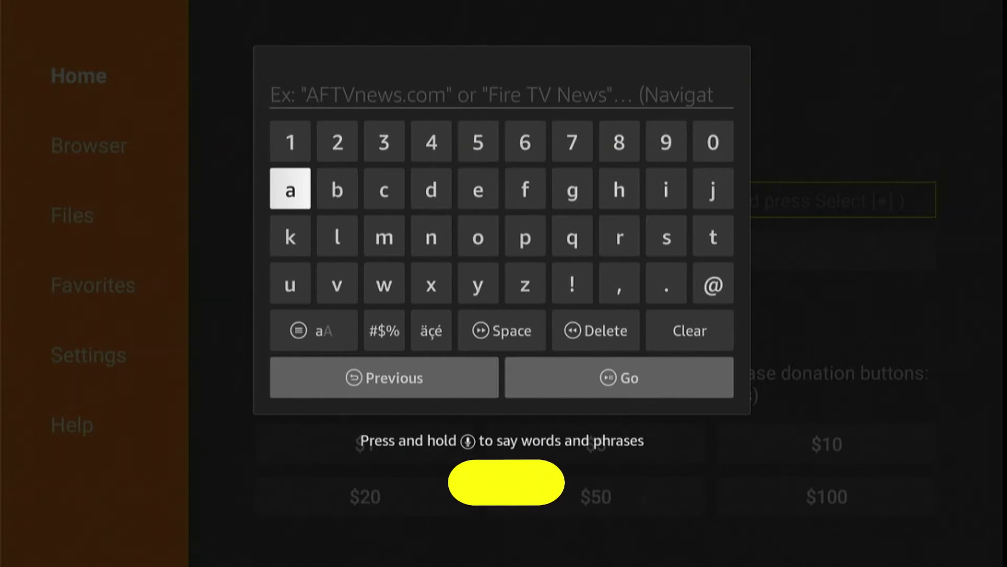
- Enter firesticklab.com/smarters.apk in the URL field, fixing typos, and submit it
key(Right)
key(Right)
key(Right)
key(Right)
key(BackSpace)
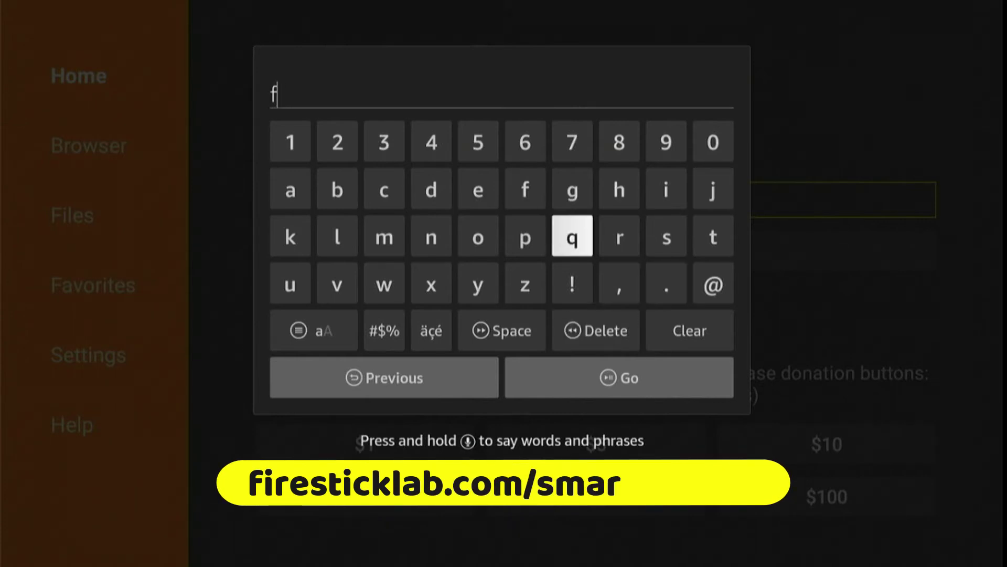
text(irestickl)
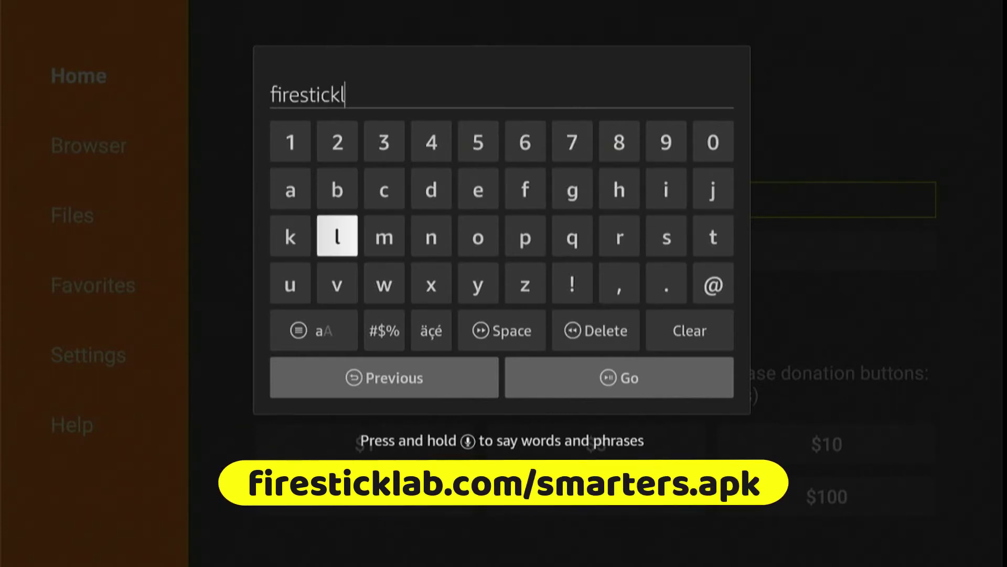
text(ab.com)
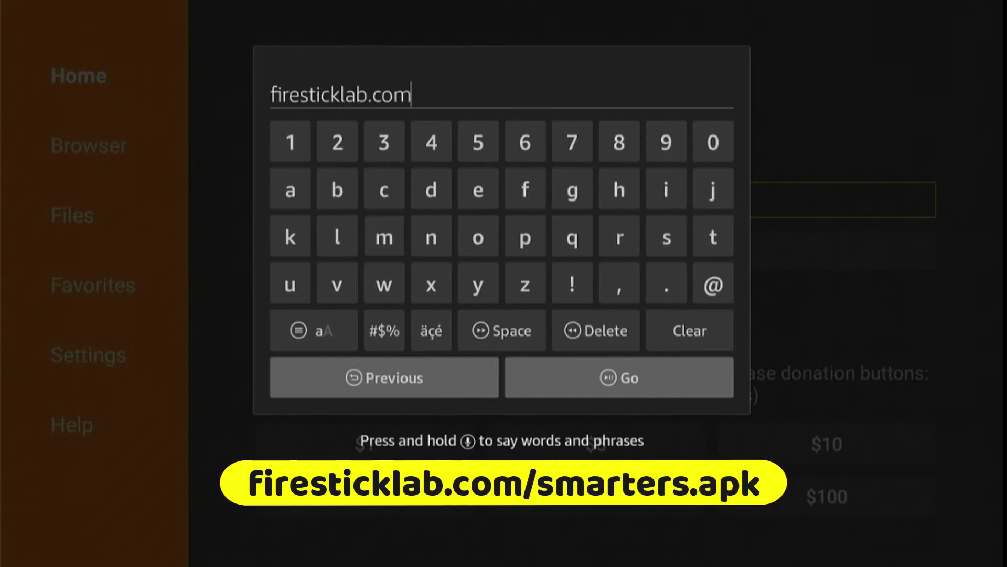
text(/smartf)
key(BackSpace)
text(e)
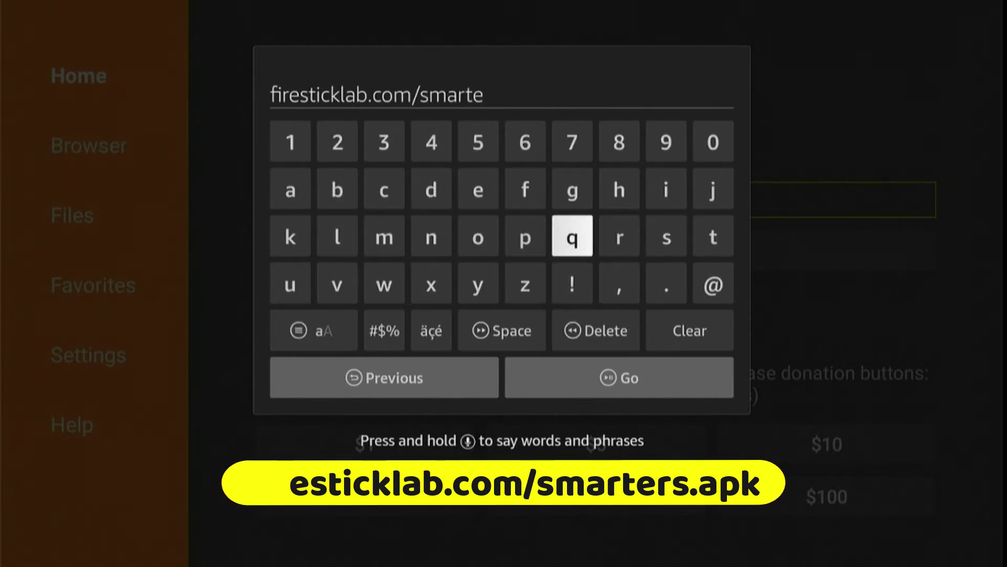
text(rs.apk)
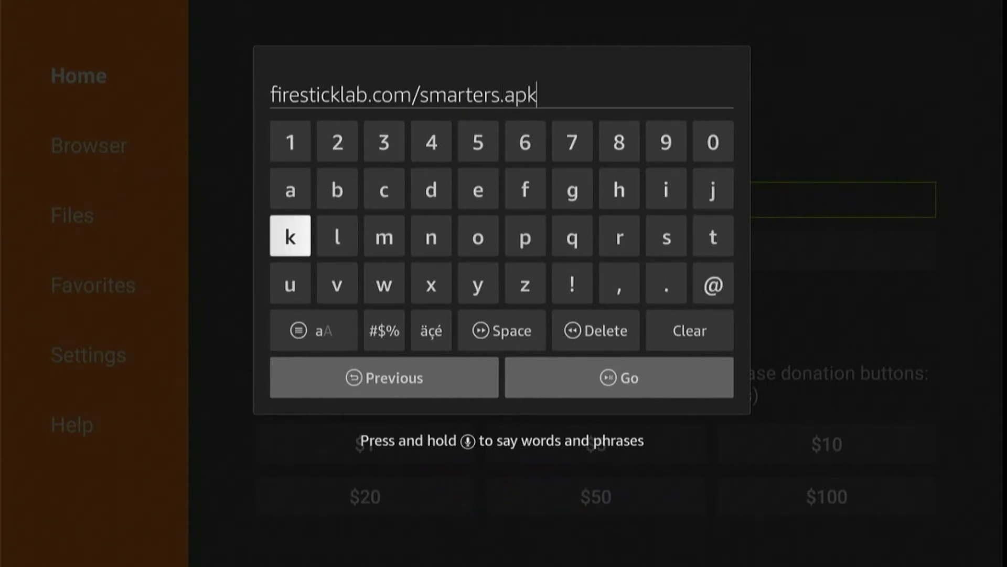
key(Down)
key(Down)
key(Down)
key(Right)
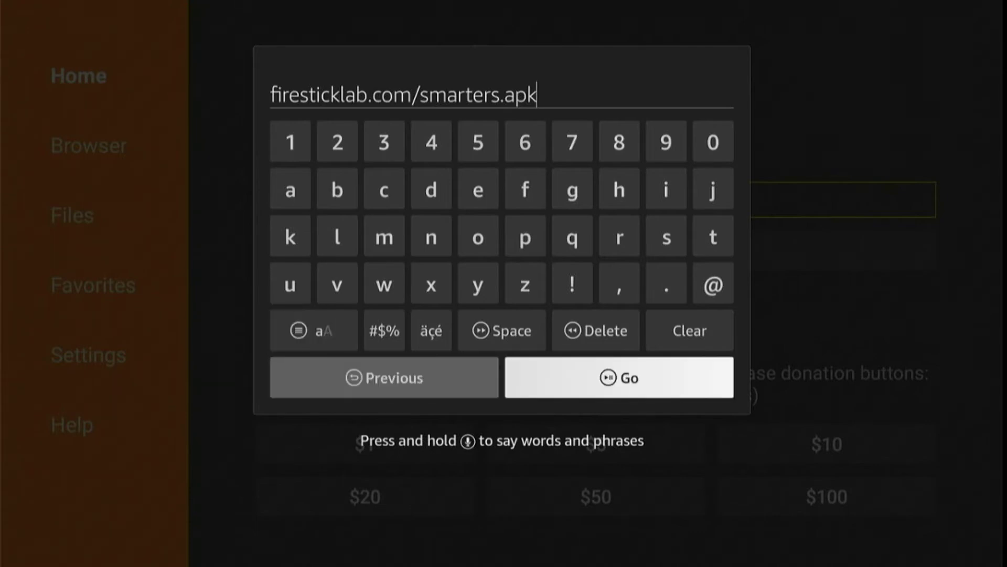
key(Return)
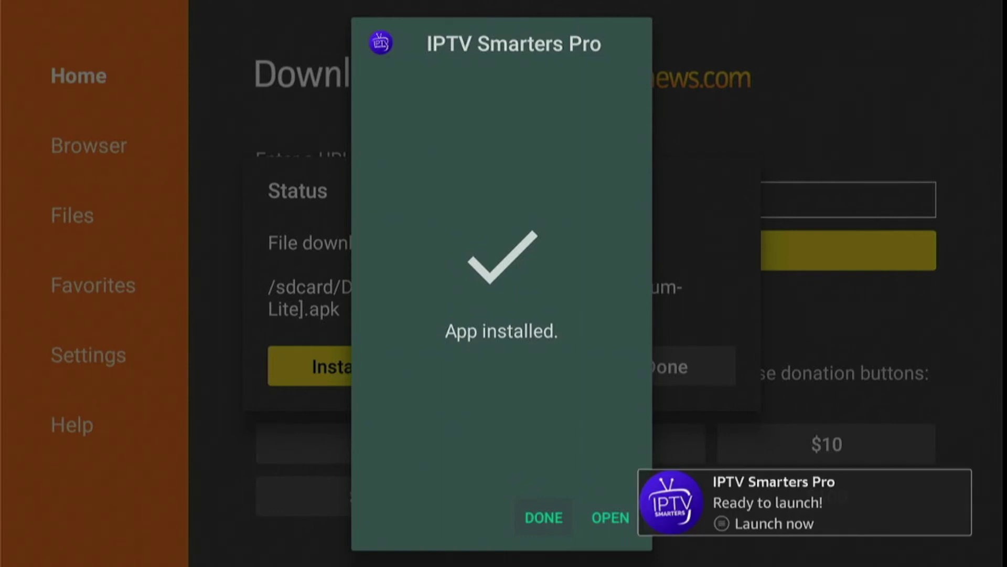
- Close the install confirmation, delete the IPTV Smarters APK, and return to Fire TV home
key(Return)
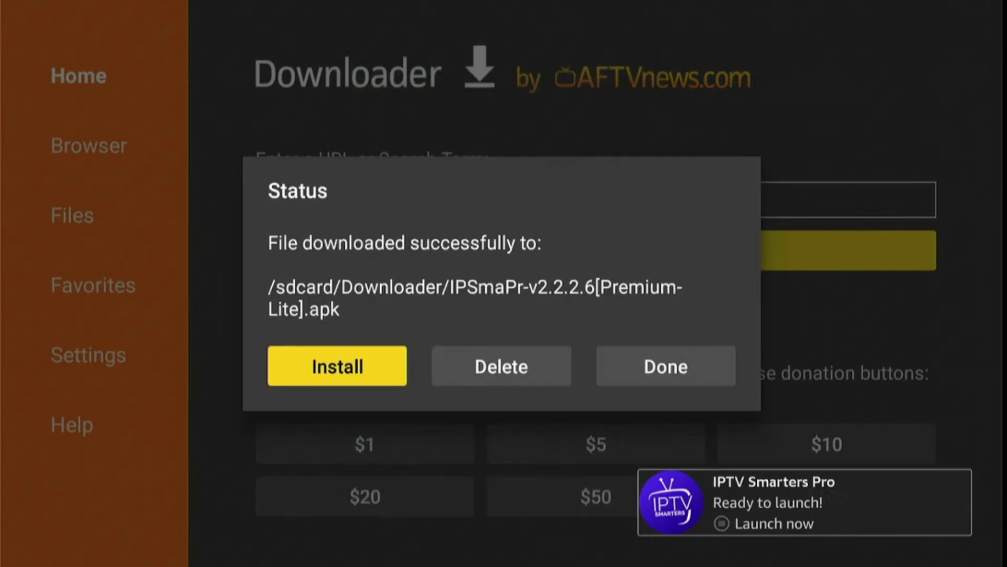
key(Right)
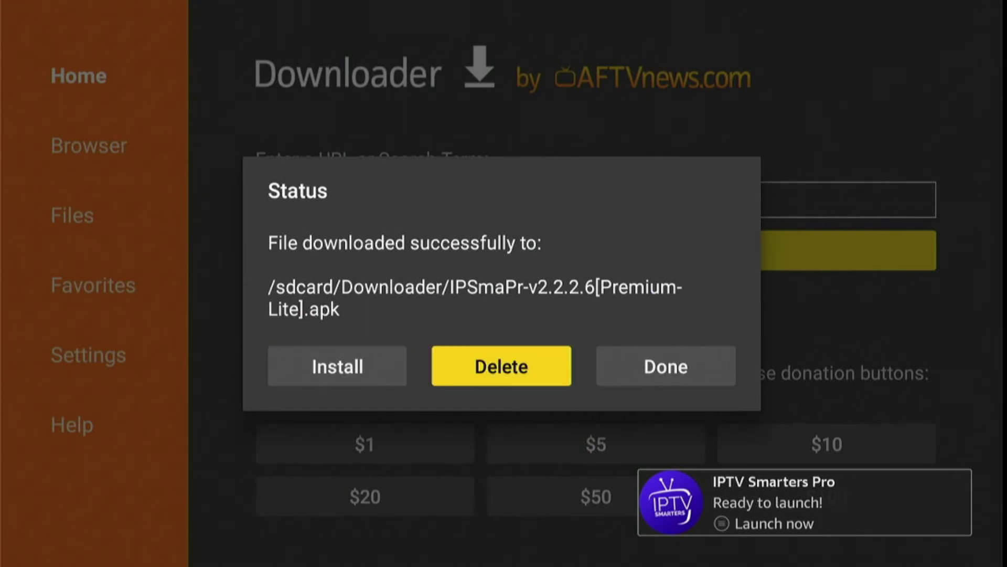
key(Return)
key(Left)
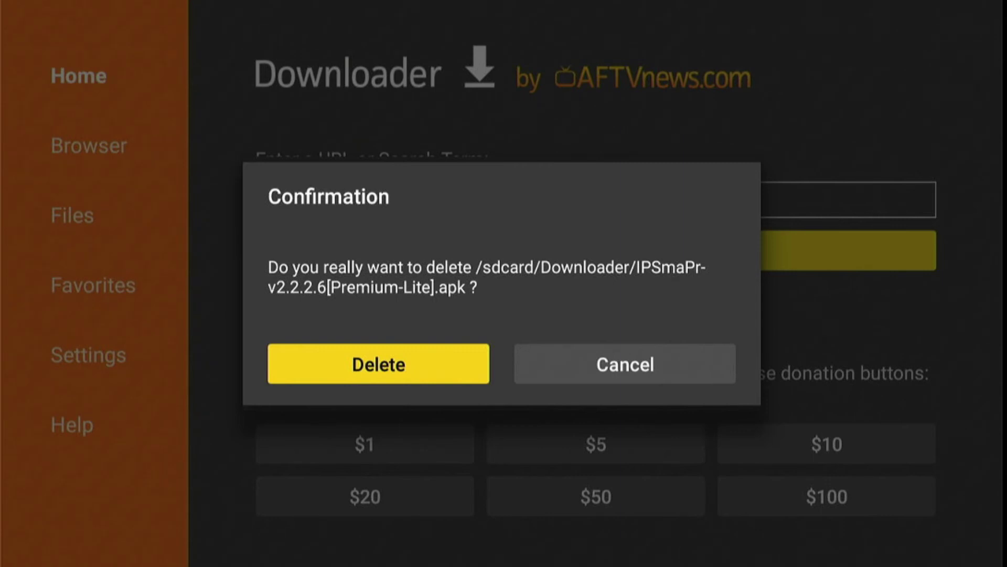
key(Return)
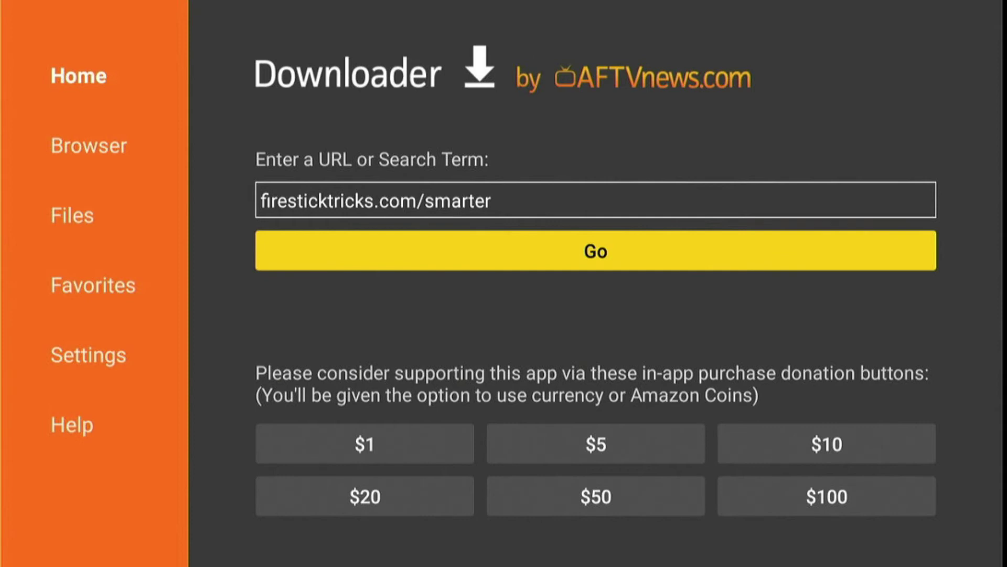
key(Home)
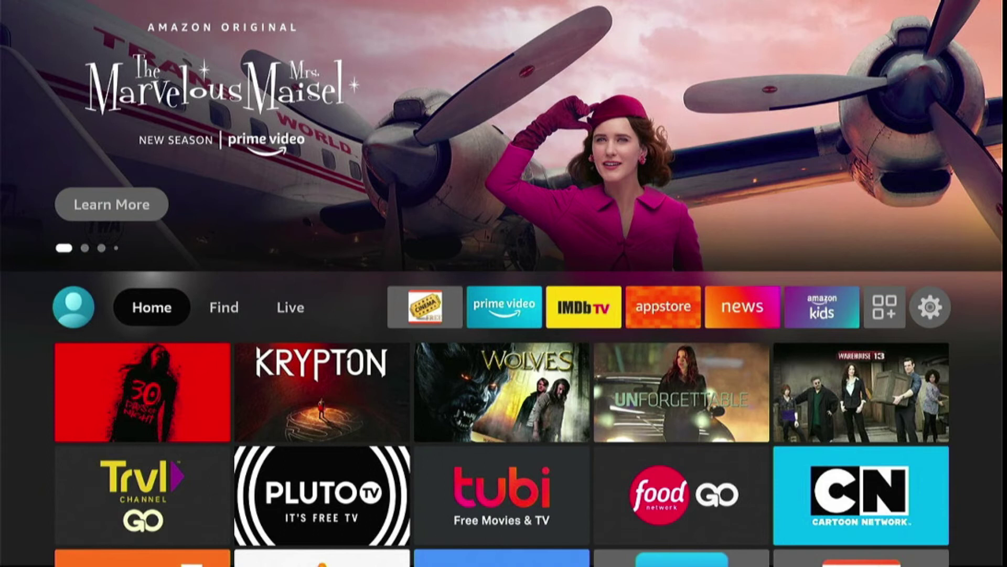
- Open Your Apps & Channels and move IPTV Smarters to the front via its Menu options
key(Right)
key(Right)
key(Right)
key(Right)
key(Right)
key(Right)
key(Right)
key(Right)
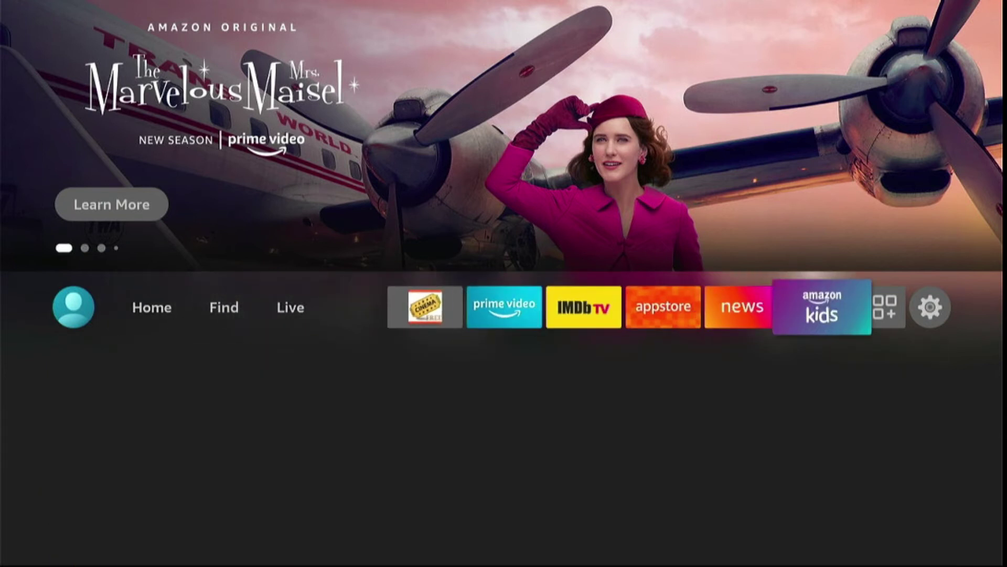
key(Right)
key(Return)
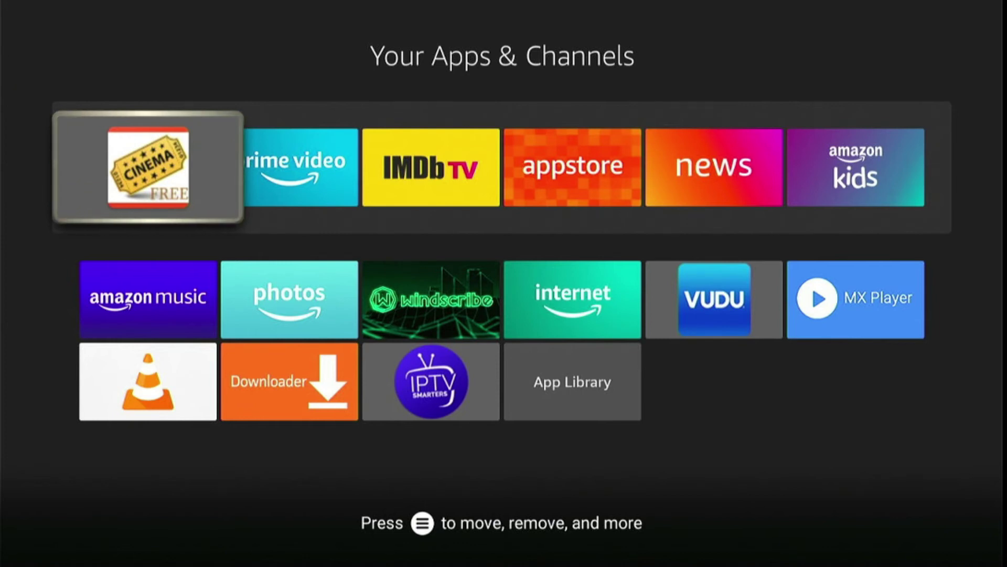
key(Down)
key(Right)
key(Down)
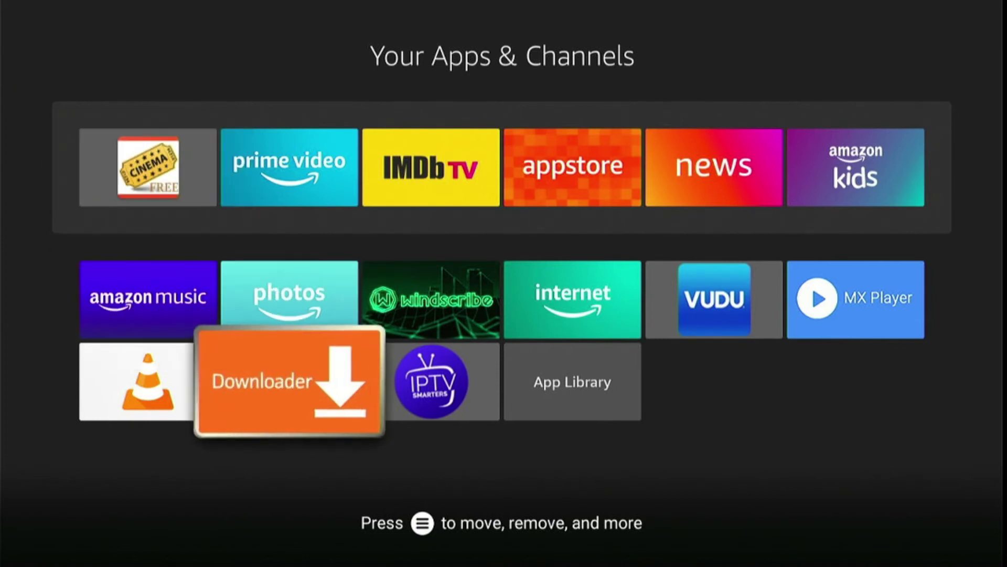
key(Right)
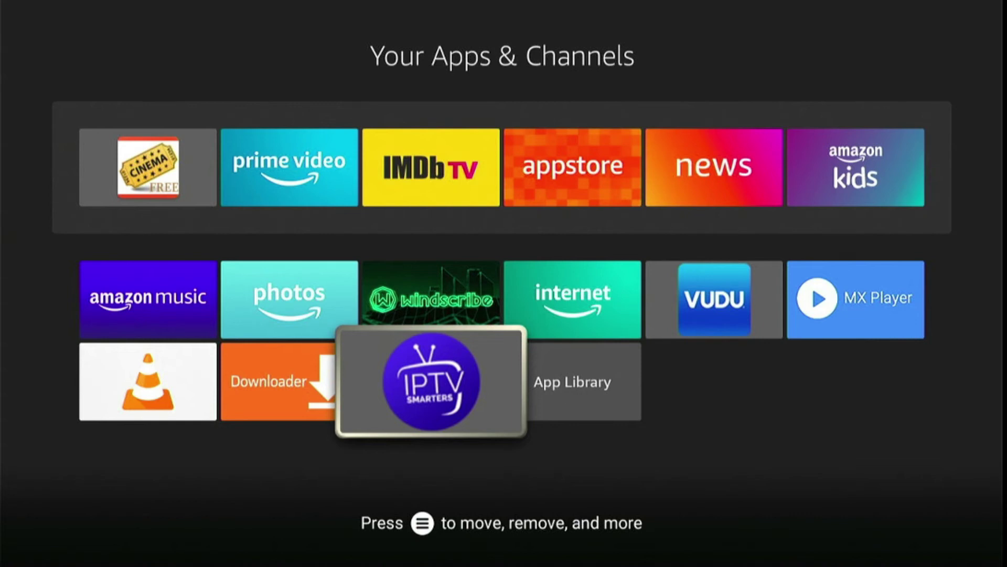
key(Menu)
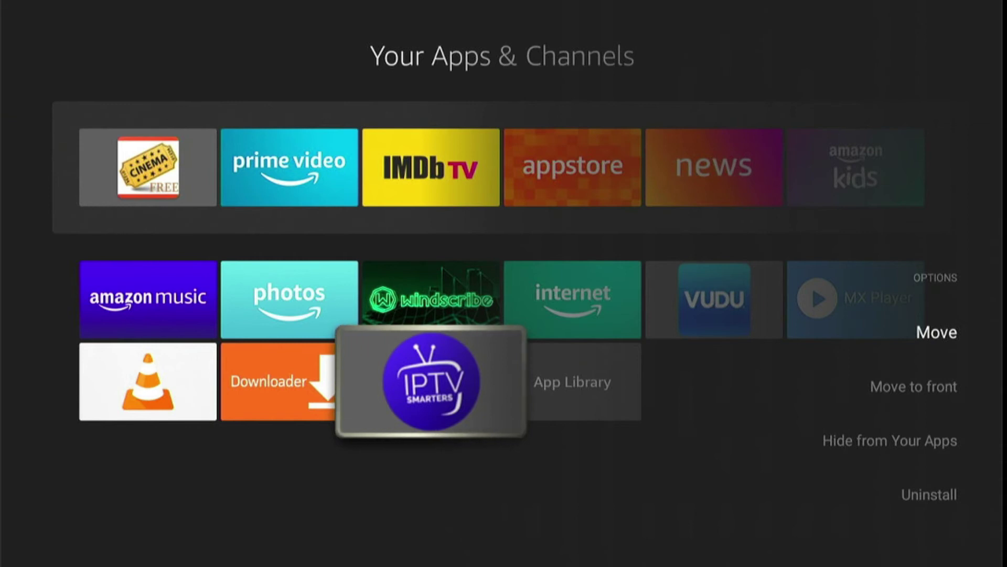
key(Down)
key(Return)
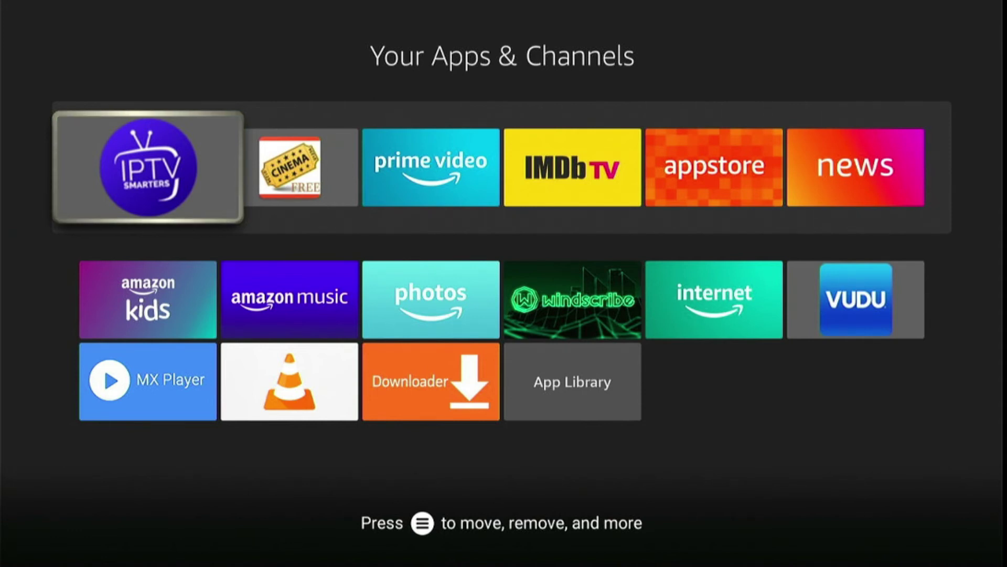
- Launch IPTV Smarters, scroll to the end of the EULA and accept it
key(Return)
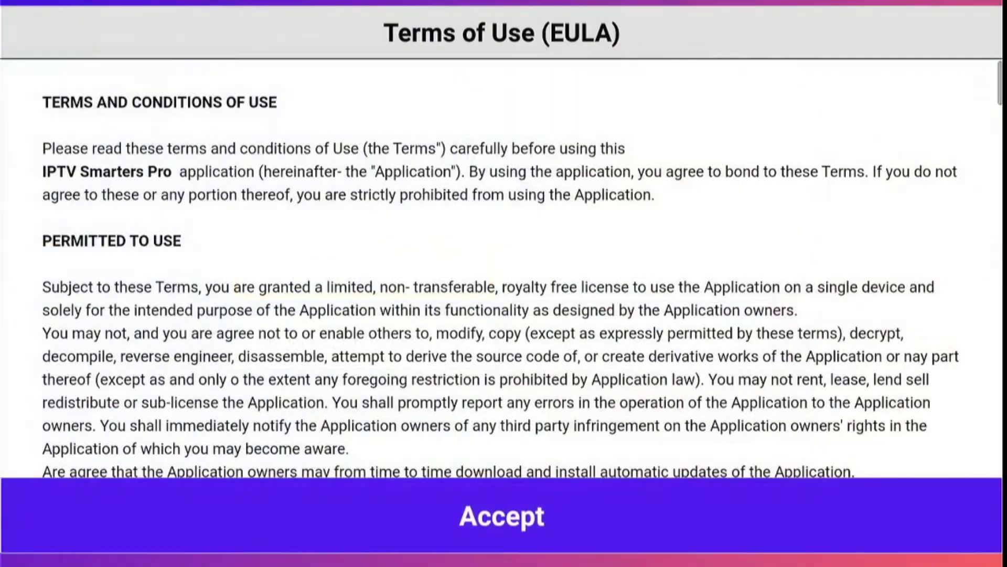
key(Down)
key(Down)
key(Down)
key(Down)
key(Down)
key(Down)
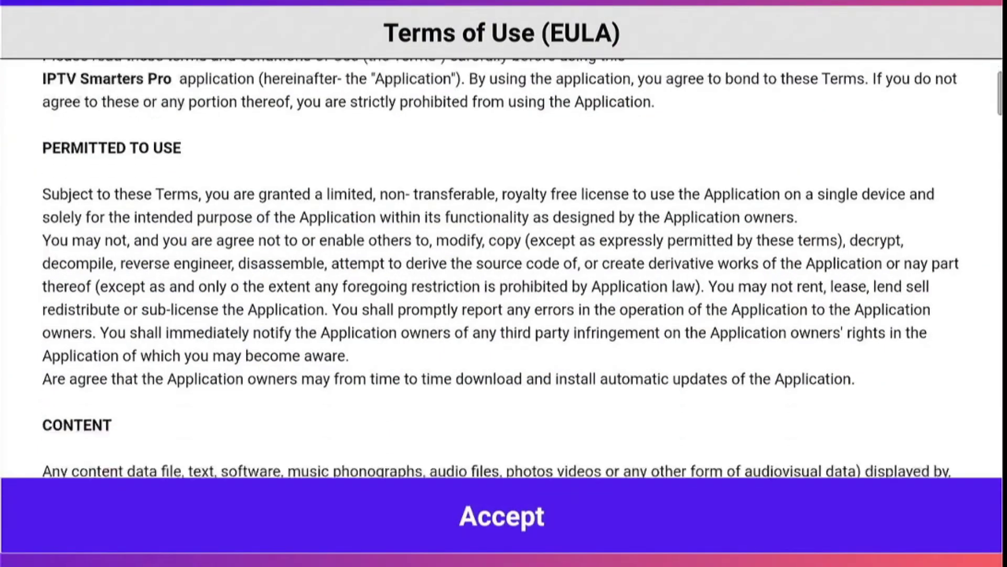
key(Down)
key(Down)
key(Down)
key(Down)
key(Down)
key(Down)
key(Down)
key(Down)
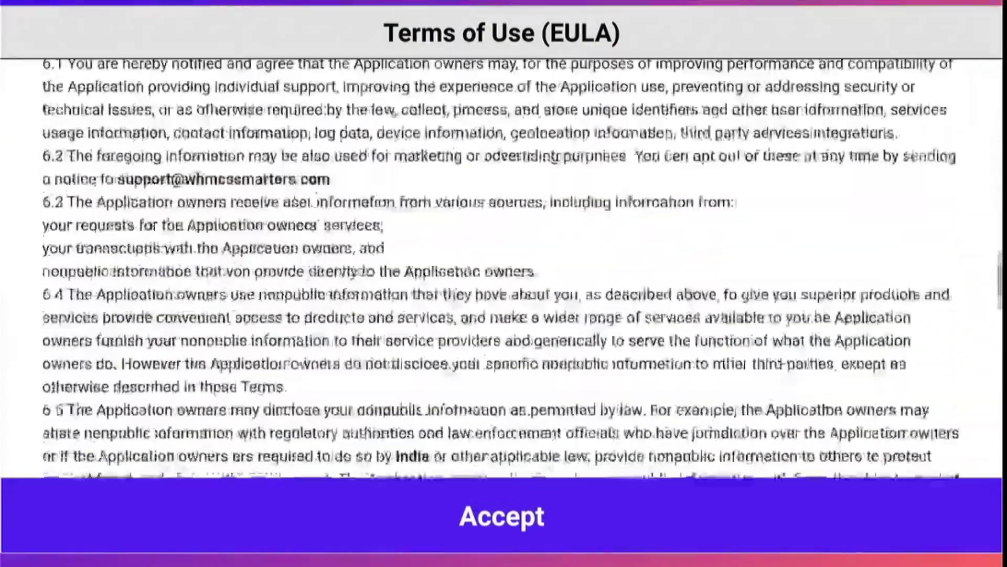
key(Down)
key(Down)
key(Down)
key(Down)
key(Down)
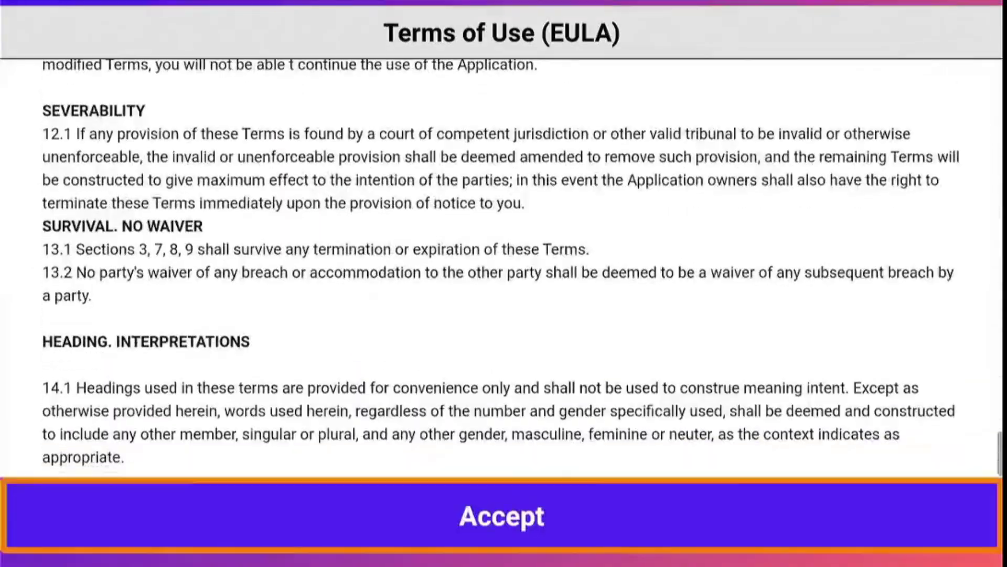
key(Return)
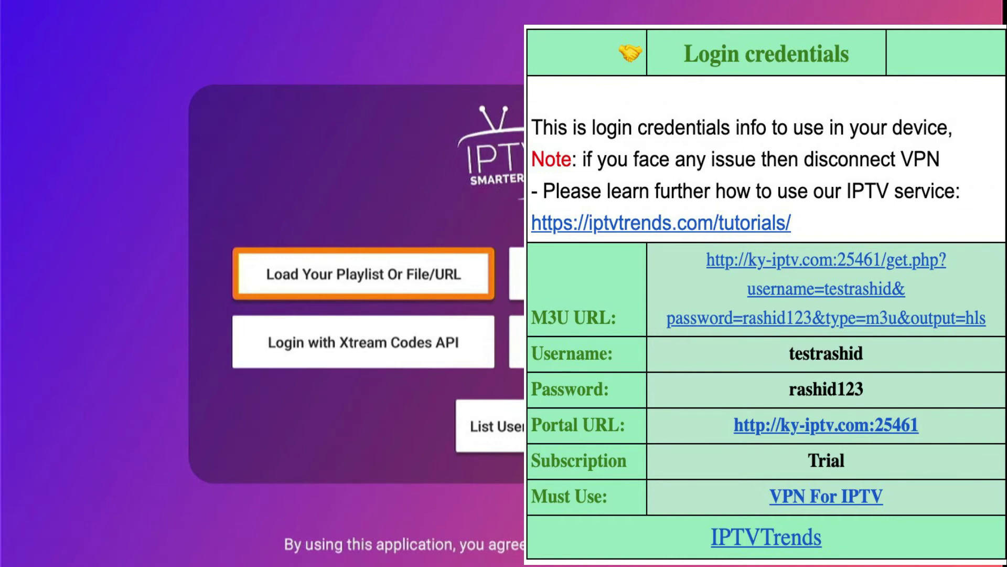
- Open the Xtream Codes API login form and enter 'IPTV' as the start of the Any Name field
key(Down)
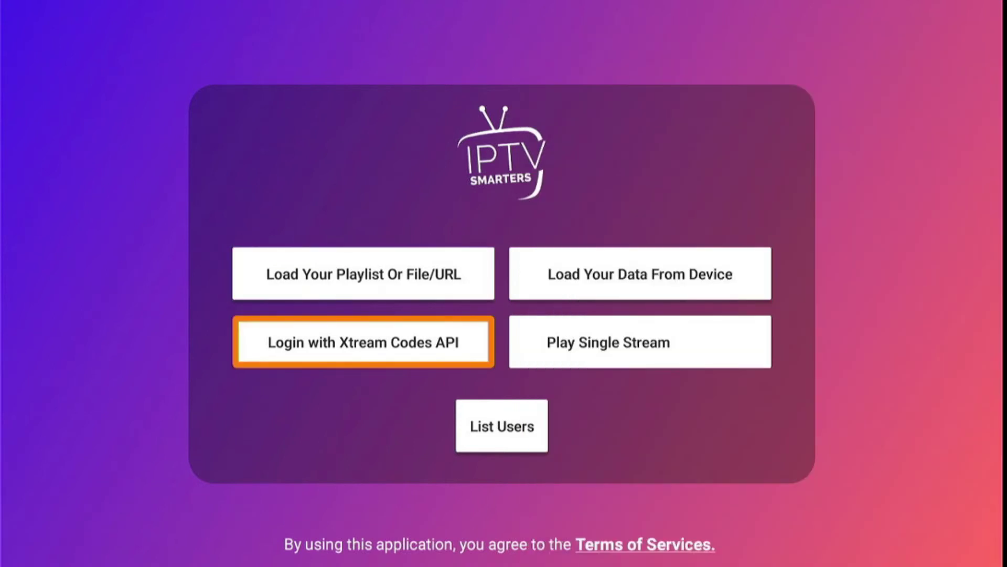
key(Return)
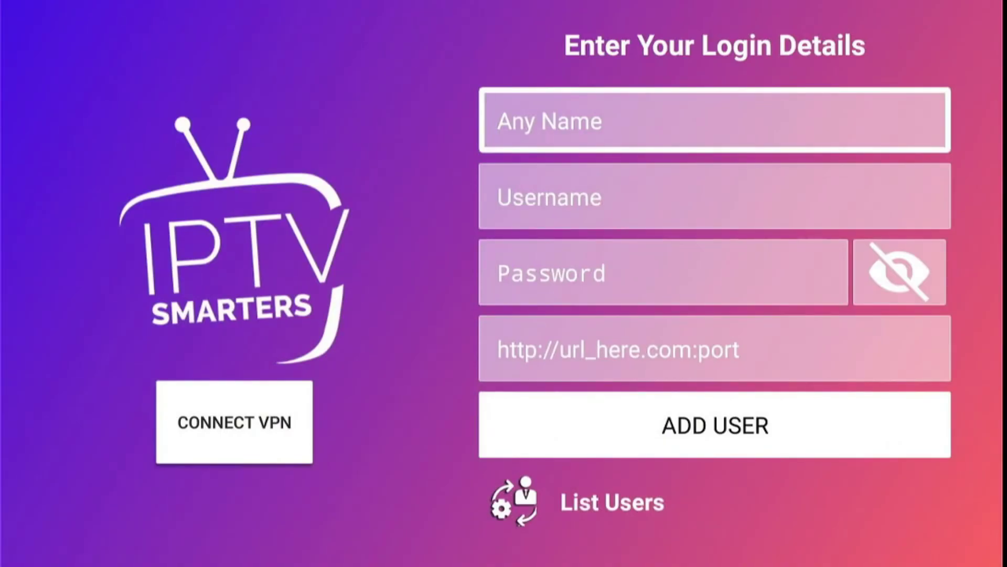
key(Down)
key(Up)
key(Return)
key(Right)
key(Right)
key(Right)
key(Right)
key(Up)
key(Right)
key(Right)
key(Return)
key(Down)
key(Left)
key(Left)
key(Left)
key(Return)
key(Right)
key(Right)
key(Right)
key(Right)
key(Return)
key(Left)
key(Left)
key(Left)
key(Left)
key(Left)
key(Left)
key(Left)
key(Left)
key(Down)
key(Return)
key(Up)
key(Right)
key(Right)
key(Right)
key(Right)
- Complete the profile name as 'IPTV TRENDS' and move to the Username field
key(Down)
key(Down)
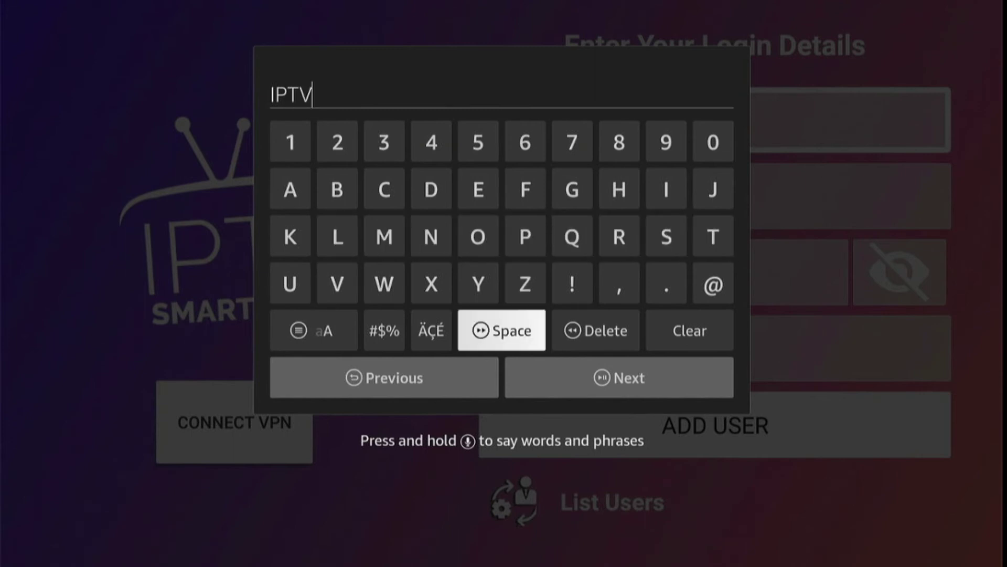
key(Up)
key(Up)
key(Right)
key(Right)
key(Right)
key(Right)
key(Right)
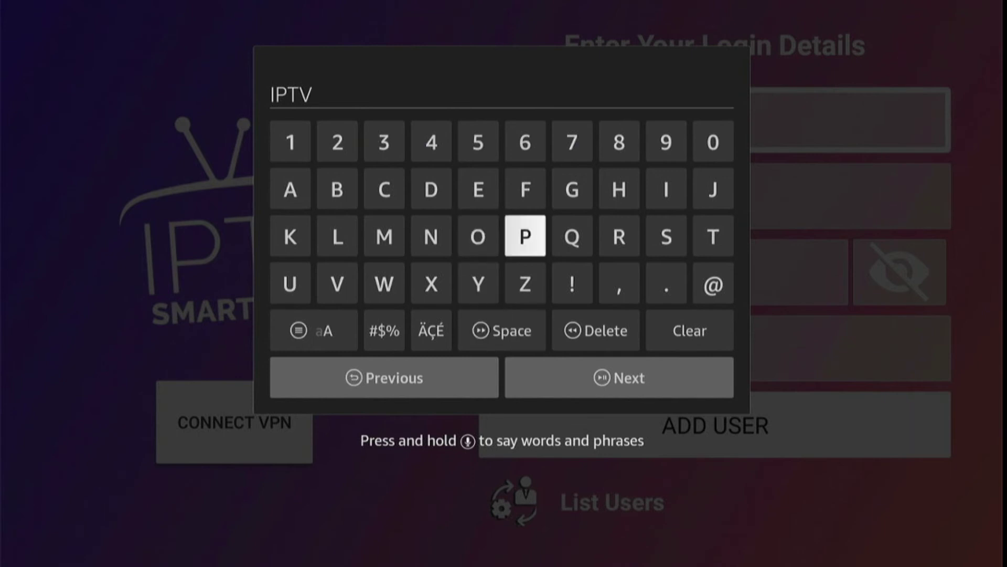
key(Return)
key(Left)
key(Left)
key(Left)
key(Left)
key(Left)
key(Left)
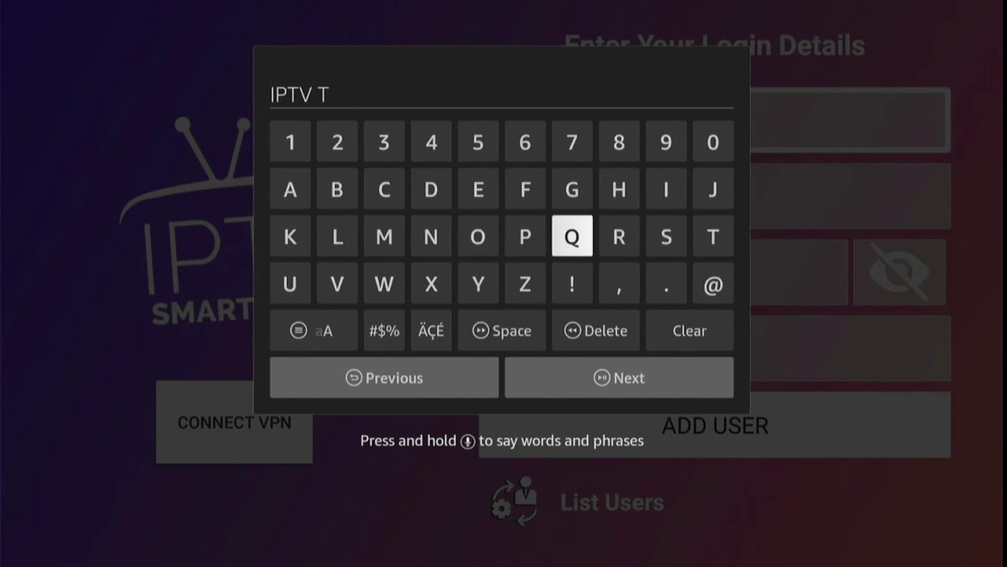
key(Down)
key(Right)
key(Right)
key(Up)
key(Up)
key(Right)
key(Right)
key(Down)
key(Return)
key(Left)
key(Left)
key(Up)
key(Left)
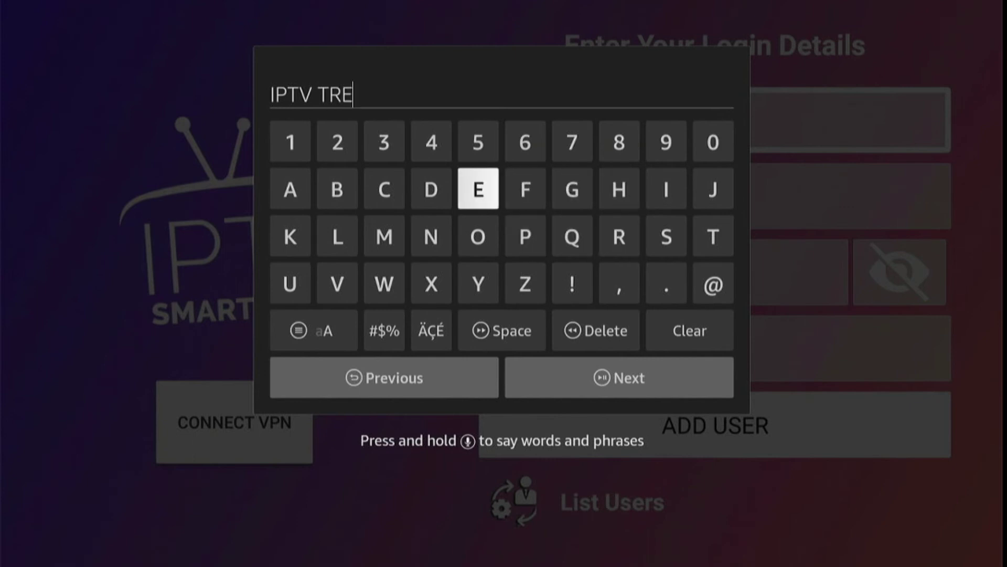
key(Left)
key(Down)
key(Return)
key(Up)
key(Return)
key(Right)
key(Right)
key(Right)
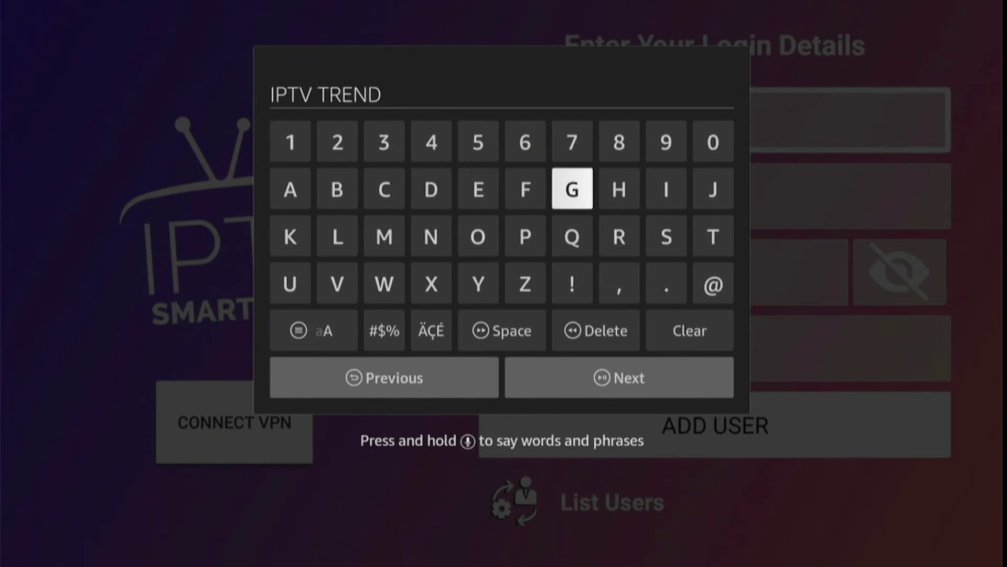
key(Right)
key(Right)
key(Down)
key(Down)
key(Down)
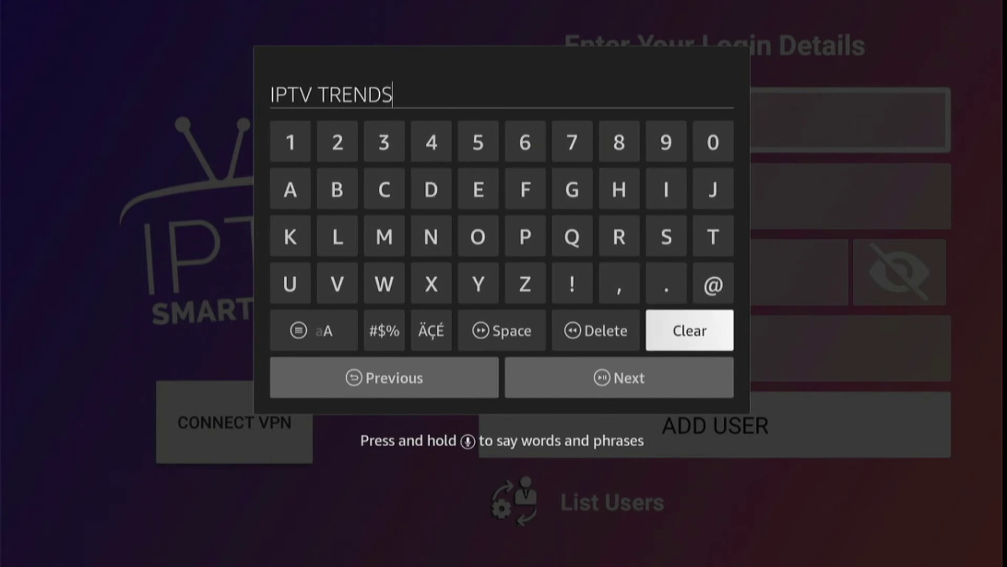
key(Down)
key(Return)
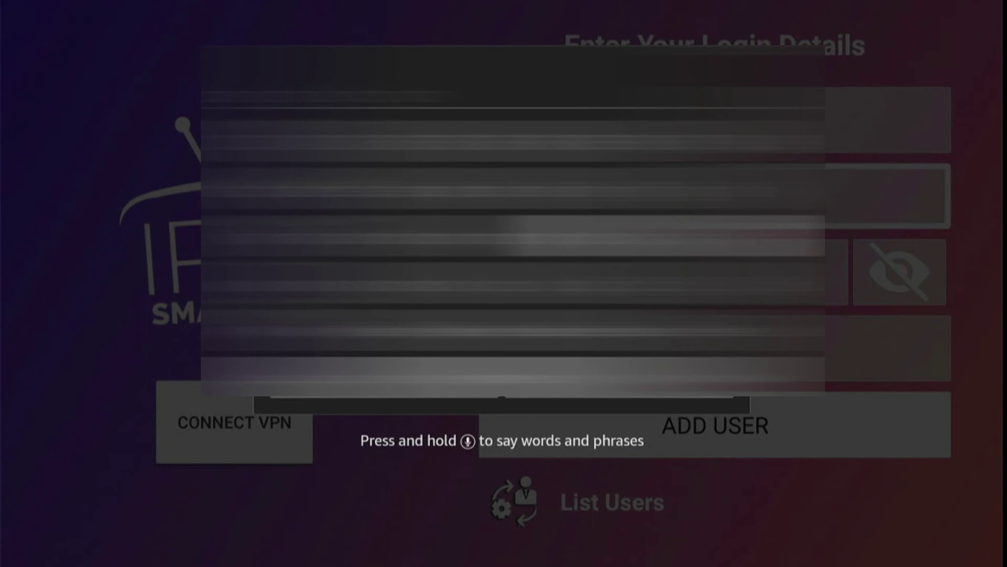
- Enter the account username with the on-screen keyboard
key(Up)
key(Up)
key(Down)
key(Left)
key(Up)
key(Right)
key(Left)
key(Down)
key(Left)
key(Up)
key(Down)
key(Down)
key(Up)
key(Up)
key(Right)
key(Left)
key(Down)
key(Up)
key(Down)
key(Right)
key(Down)
key(Down)
key(Up)
key(Up)
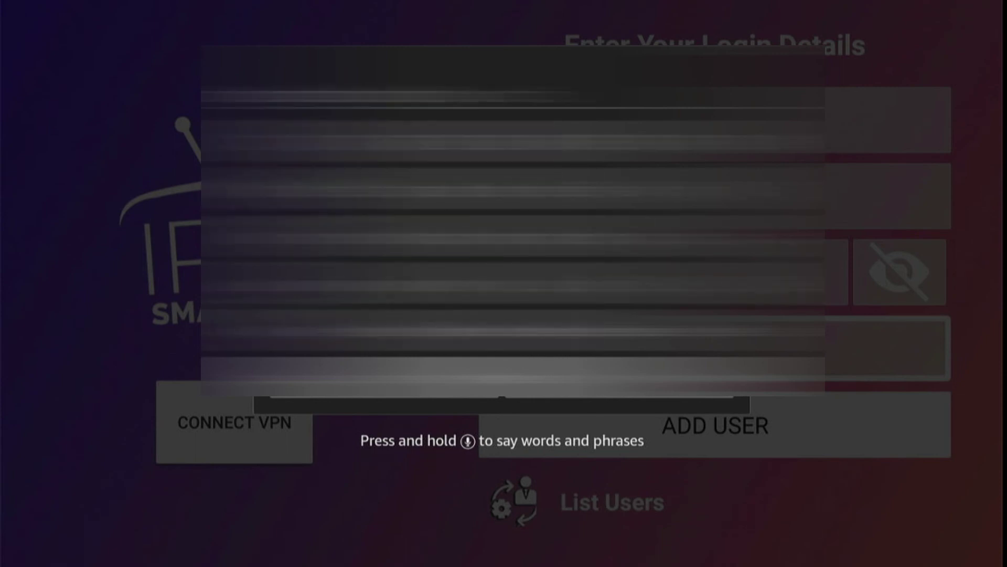
key(Down)
key(Down)
key(Down)
key(Return)
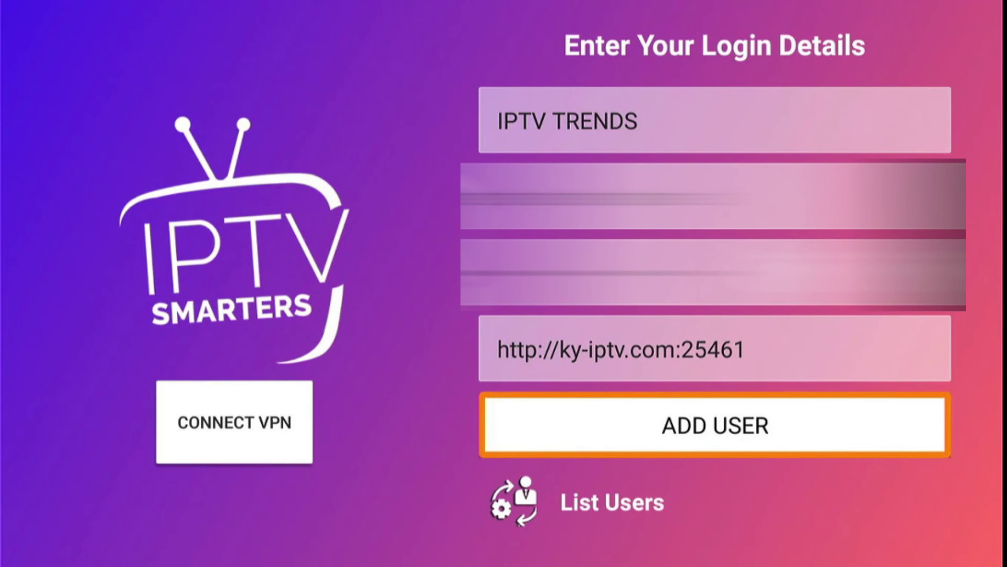
- Save the IPTV TRENDS profile with ADD USER, then log in with it from List Users
key(Return)
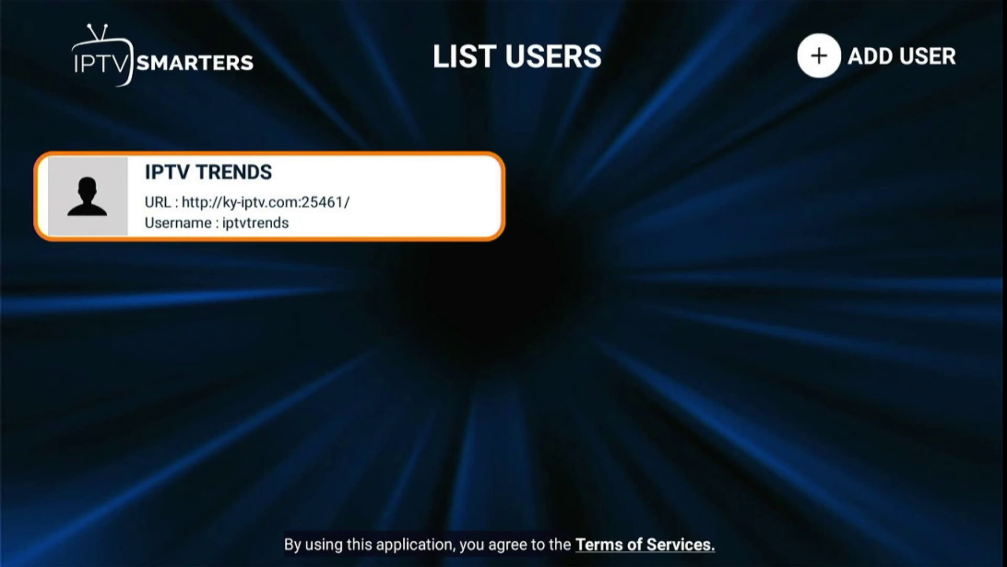
key(Return)
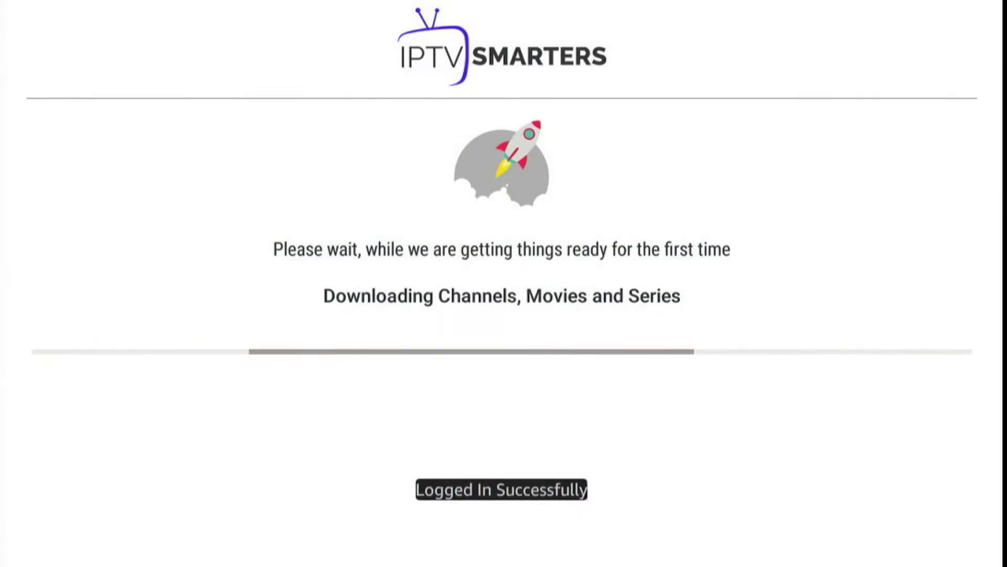